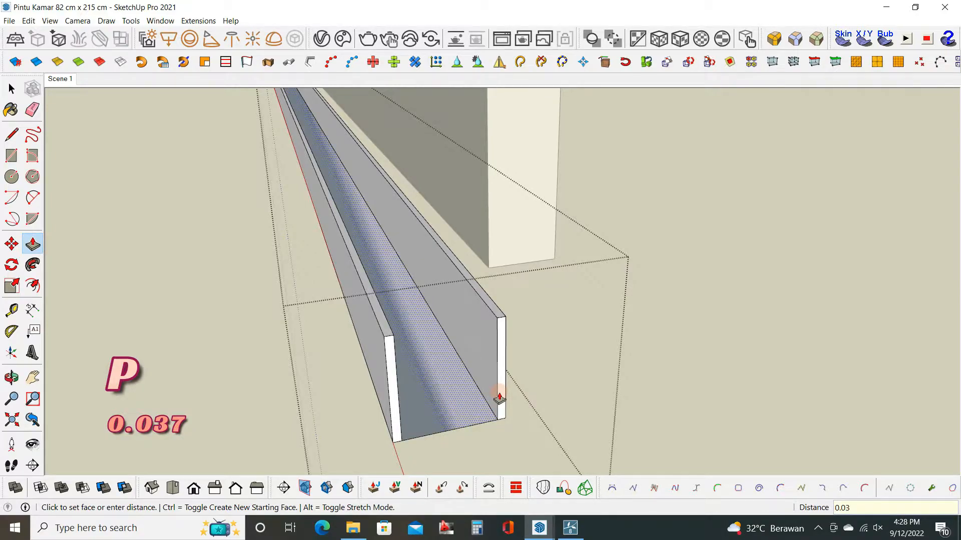
Push the rail's inner top face down 0.037 m to form a U-shaped channel and leave the group.
{"action": "key", "text": "Return"}
{"action": "key", "text": "space"}
{"action": "scroll", "coordinate": [493, 320], "scroll_direction": "down", "scroll_amount": 3}
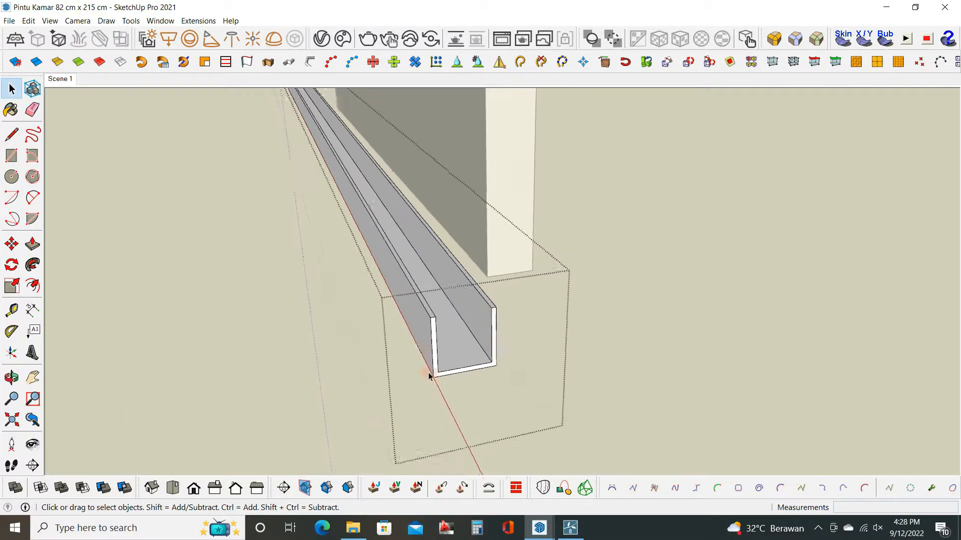
{"action": "middle_click_drag", "start_coordinate": [437, 360], "coordinate": [505, 345]}
{"action": "left_click", "coordinate": [663, 367]}
Move the channel rail from the floor onto the top of the door panel, aligned with its corner.
{"action": "left_click", "coordinate": [477, 355]}
{"action": "middle_click_drag", "start_coordinate": [445, 340], "coordinate": [493, 342]}
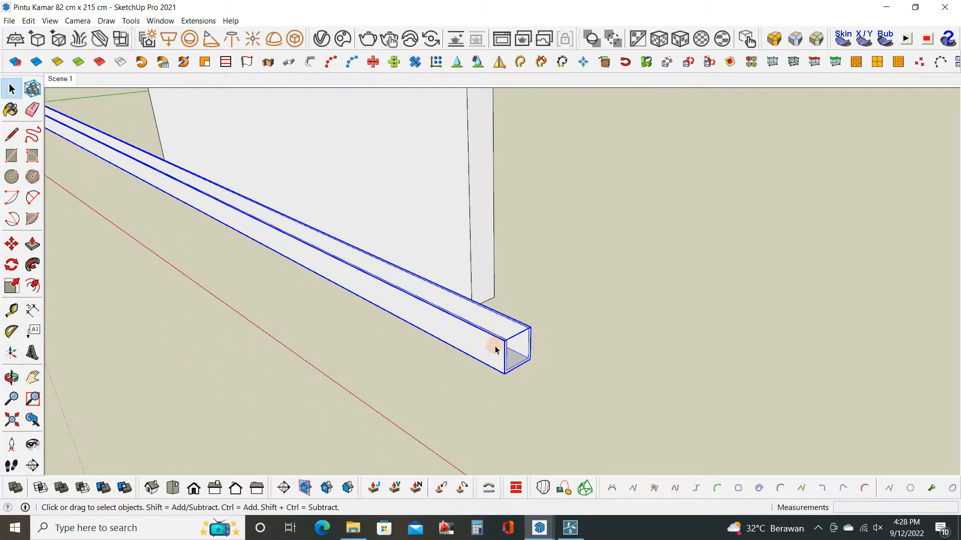
{"action": "scroll", "coordinate": [513, 365], "scroll_direction": "up", "scroll_amount": 3}
{"action": "key", "text": "m"}
{"action": "left_click", "coordinate": [507, 366]}
{"action": "scroll", "coordinate": [508, 370], "scroll_direction": "down", "scroll_amount": 4}
{"action": "scroll", "coordinate": [509, 393], "scroll_direction": "down", "scroll_amount": 3}
{"action": "middle_click_drag", "start_coordinate": [495, 240], "coordinate": [481, 466], "text": "shift"}
{"action": "scroll", "coordinate": [480, 450], "scroll_direction": "down", "scroll_amount": 3}
{"action": "middle_click_drag", "start_coordinate": [480, 350], "coordinate": [468, 425], "text": "shift"}
{"action": "scroll", "coordinate": [482, 281], "scroll_direction": "up", "scroll_amount": 4}
{"action": "left_click", "coordinate": [365, 186]}
{"action": "scroll", "coordinate": [365, 186], "scroll_direction": "down", "scroll_amount": 2}
{"action": "middle_click_drag", "start_coordinate": [363, 212], "coordinate": [392, 235], "text": "shift"}
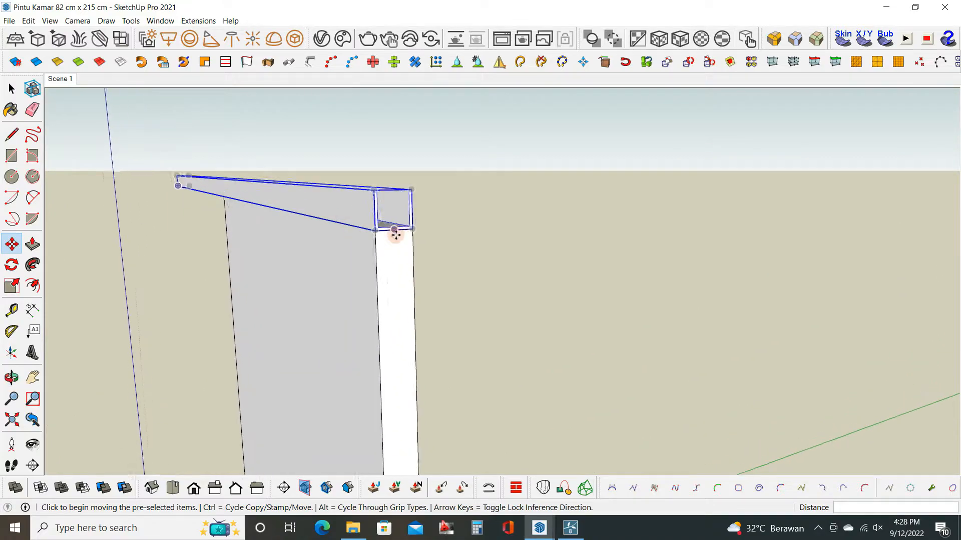
Raise the rail 0.01 m above the door's top and shift it lengthwise so it overhangs the door's side edges.
{"action": "scroll", "coordinate": [394, 230], "scroll_direction": "up", "scroll_amount": 4}
{"action": "left_click", "coordinate": [393, 225]}
{"action": "left_click", "coordinate": [394, 195]}
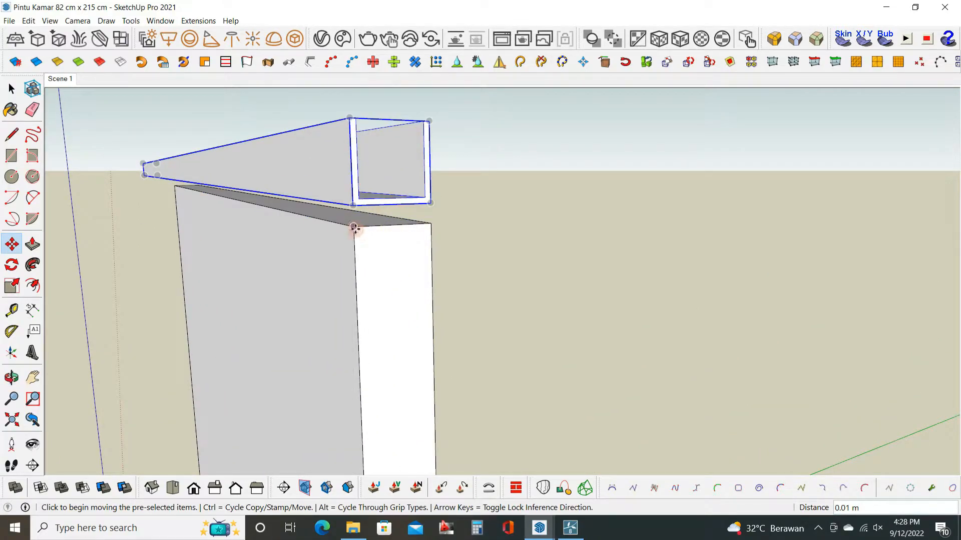
{"action": "left_click", "coordinate": [355, 226]}
{"action": "key", "text": "Return"}
{"action": "key", "text": "space"}
{"action": "scroll", "coordinate": [344, 203], "scroll_direction": "down", "scroll_amount": 3}
Open the rail group and copy the inner floor edge at its open end 0.003 m inward.
{"action": "middle_click_drag", "start_coordinate": [344, 203], "coordinate": [386, 256]}
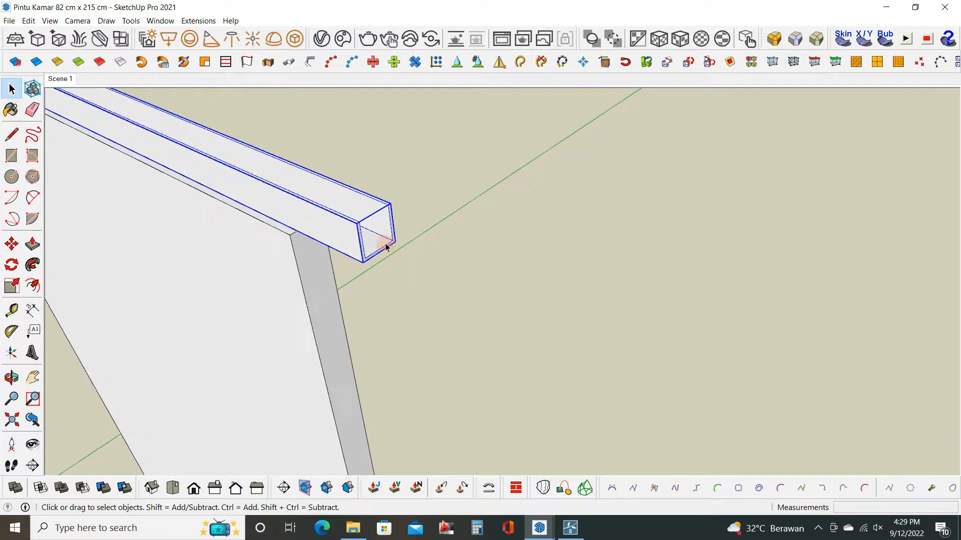
{"action": "double_click", "coordinate": [386, 249]}
{"action": "scroll", "coordinate": [378, 252], "scroll_direction": "up", "scroll_amount": 2}
{"action": "scroll", "coordinate": [383, 251], "scroll_direction": "up", "scroll_amount": 2}
{"action": "left_click", "coordinate": [383, 251]}
{"action": "key", "text": "m"}
{"action": "key", "text": "ctrl"}
{"action": "left_click", "coordinate": [414, 229]}
{"action": "type", "text": "0.003"}
{"action": "key", "text": "Return"}
Push/Pull the new end strip up to the rail's rim as an end cap and erase the leftover seam edges.
{"action": "key", "text": "p"}
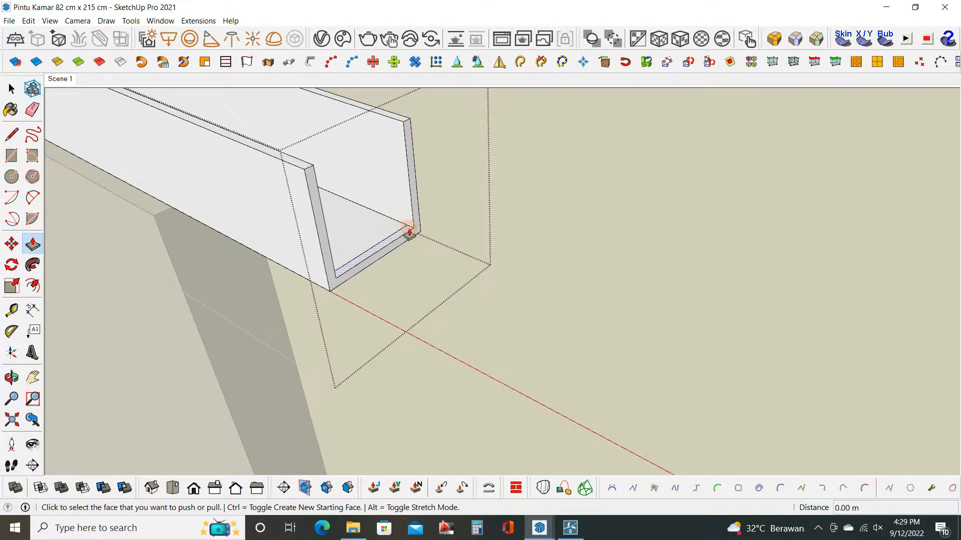
{"action": "left_click", "coordinate": [406, 228]}
{"action": "left_click", "coordinate": [406, 124]}
{"action": "key", "text": "e"}
{"action": "scroll", "coordinate": [328, 165], "scroll_direction": "up", "scroll_amount": 2}
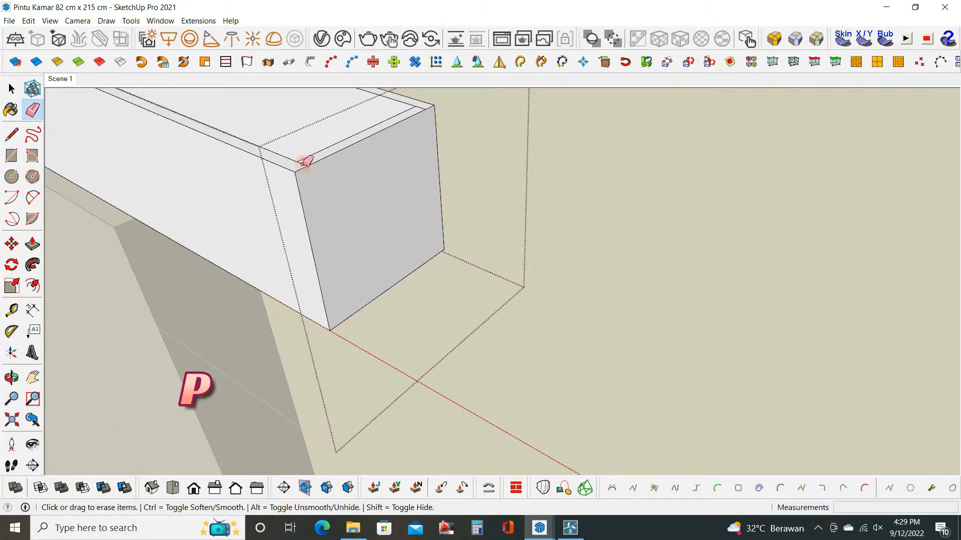
{"action": "left_click", "coordinate": [422, 108]}
{"action": "key", "text": "space"}
{"action": "scroll", "coordinate": [529, 151], "scroll_direction": "down", "scroll_amount": 5}
{"action": "left_click", "coordinate": [548, 182]}
Draw a 0.04 m by 0.14 m vertical rectangle from the rail's upper edge down across the door face.
{"action": "middle_click_drag", "start_coordinate": [466, 350], "coordinate": [534, 266]}
{"action": "key", "text": "r"}
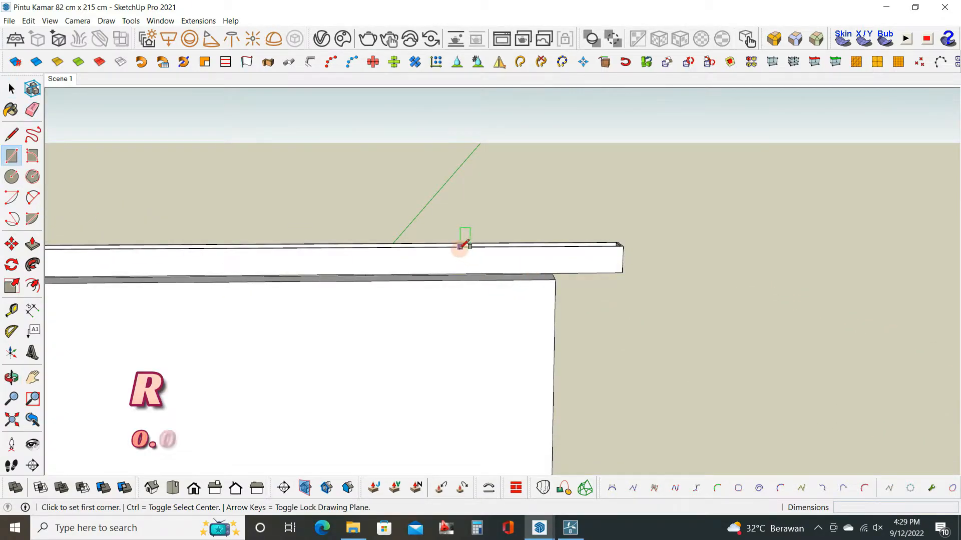
{"action": "left_click", "coordinate": [459, 247]}
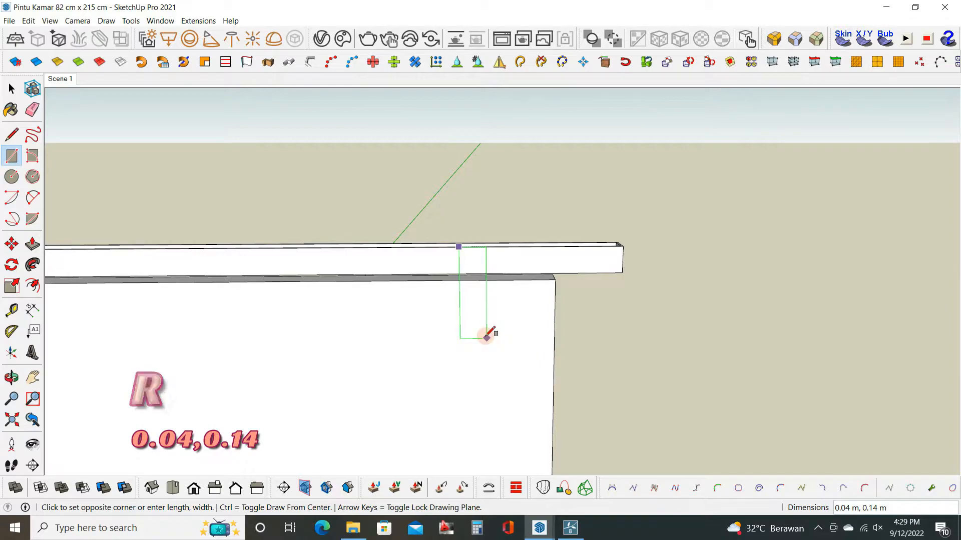
{"action": "middle_click_drag", "start_coordinate": [478, 348], "coordinate": [320, 343]}
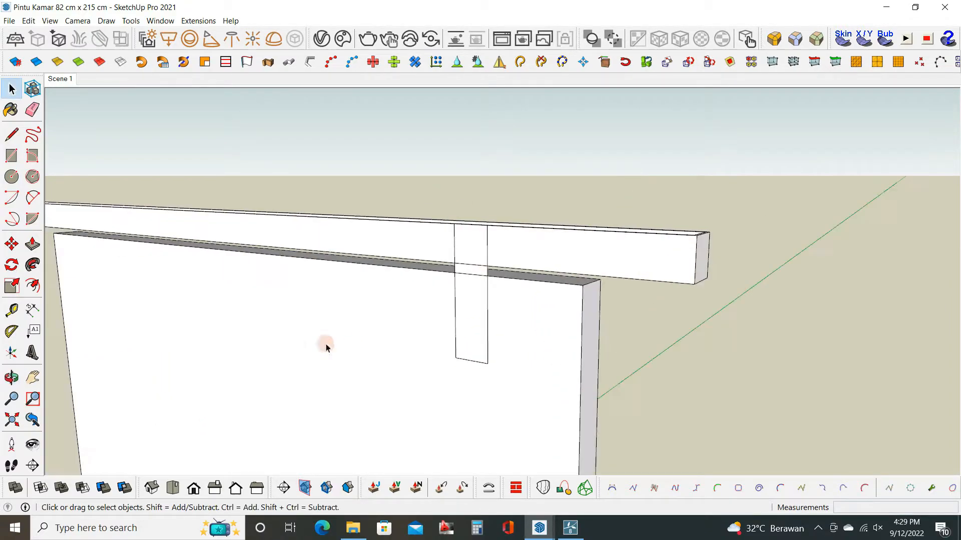
Select the 0.04 by 0.14 m rectangle with its edges and make it a group.
{"action": "key", "text": "space"}
{"action": "scroll", "coordinate": [476, 266], "scroll_direction": "up", "scroll_amount": 4}
{"action": "double_click", "coordinate": [476, 268]}
{"action": "right_click", "coordinate": [476, 268]}
{"action": "left_click", "coordinate": [515, 363]}
{"action": "scroll", "coordinate": [481, 323], "scroll_direction": "down", "scroll_amount": 2}
{"action": "middle_click_drag", "start_coordinate": [476, 315], "coordinate": [532, 286]}
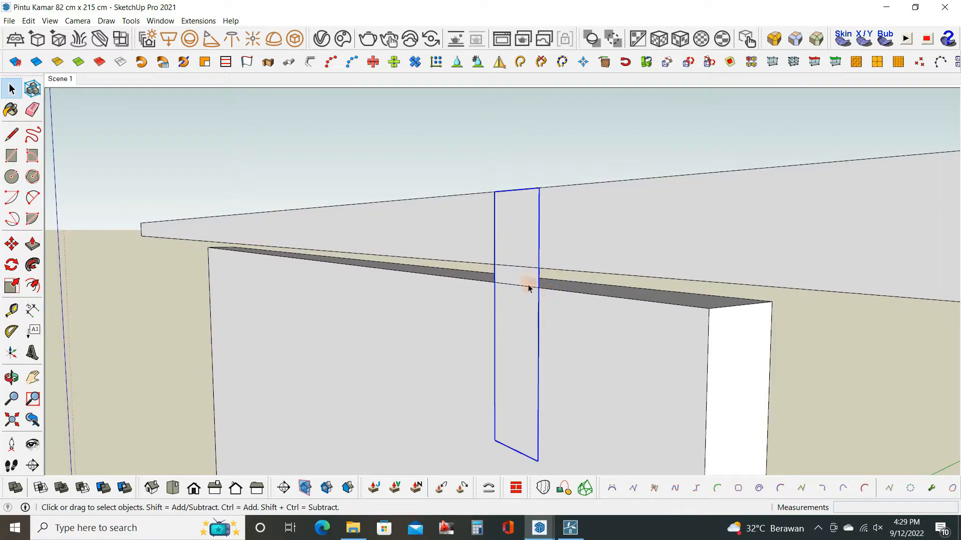
Open the rectangle's group and extrude its face 0.03 m outward into a block.
{"action": "double_click", "coordinate": [528, 282]}
{"action": "key", "text": "p"}
{"action": "left_click", "coordinate": [527, 281]}
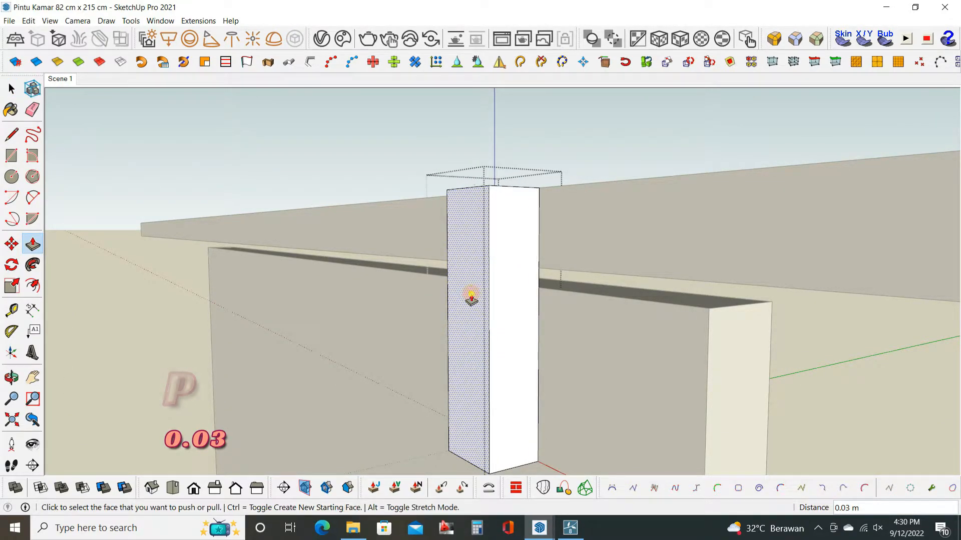
{"action": "left_click", "coordinate": [471, 295]}
{"action": "scroll", "coordinate": [471, 296], "scroll_direction": "down", "scroll_amount": 2}
{"action": "middle_click_drag", "start_coordinate": [526, 328], "coordinate": [466, 325]}
Copy the outer vertical edge of the block's side face 0.01 m inward.
{"action": "key", "text": "l"}
{"action": "scroll", "coordinate": [532, 233], "scroll_direction": "up", "scroll_amount": 3}
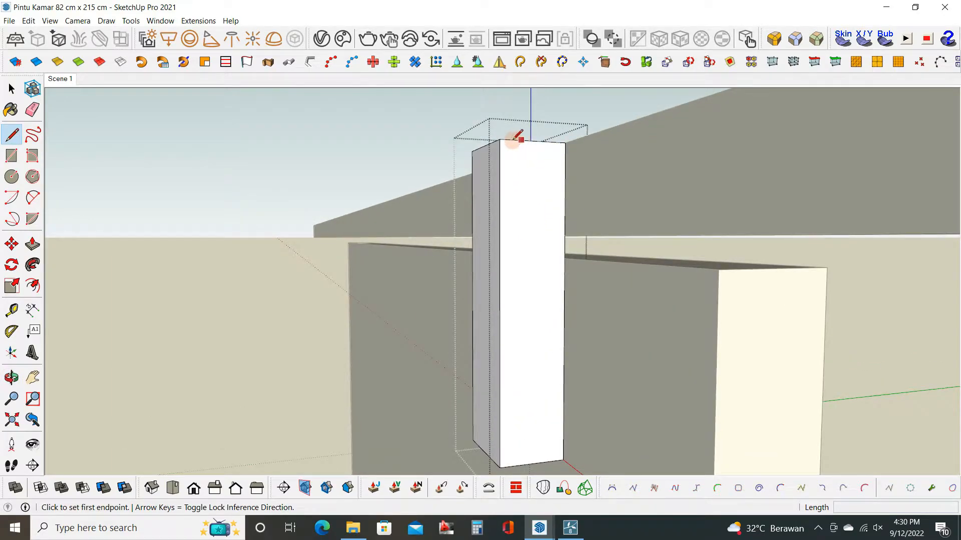
{"action": "key", "text": "space"}
{"action": "key", "text": "m"}
{"action": "key", "text": "ctrl"}
{"action": "left_click", "coordinate": [498, 141]}
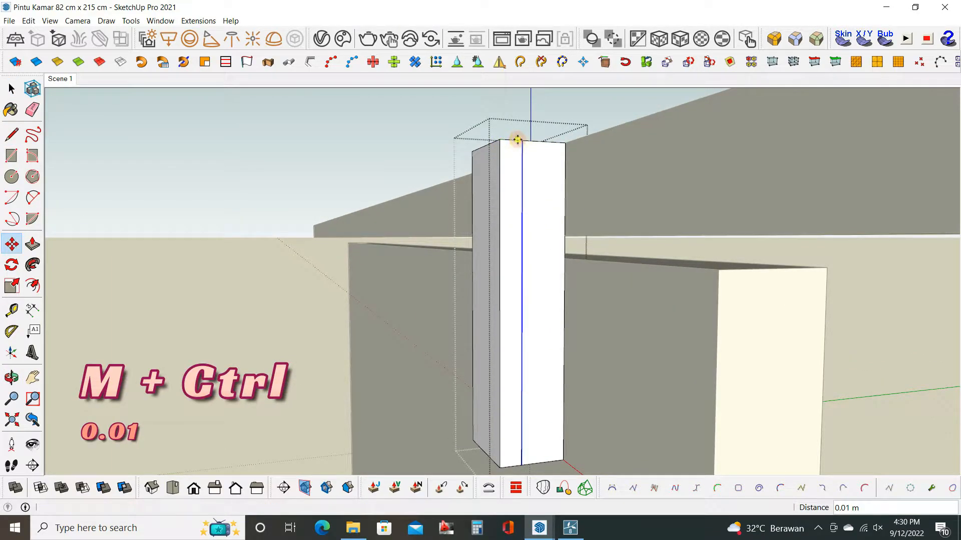
{"action": "key", "text": "Return"}
{"action": "scroll", "coordinate": [523, 275], "scroll_direction": "down", "scroll_amount": 2}
{"action": "scroll", "coordinate": [543, 396], "scroll_direction": "up", "scroll_amount": 1}
Copy the opposite vertical edge of the block's side face slightly inward.
{"action": "key", "text": "space"}
{"action": "left_click", "coordinate": [545, 393]}
{"action": "key", "text": "m"}
{"action": "key", "text": "ctrl"}
{"action": "left_click", "coordinate": [546, 400]}
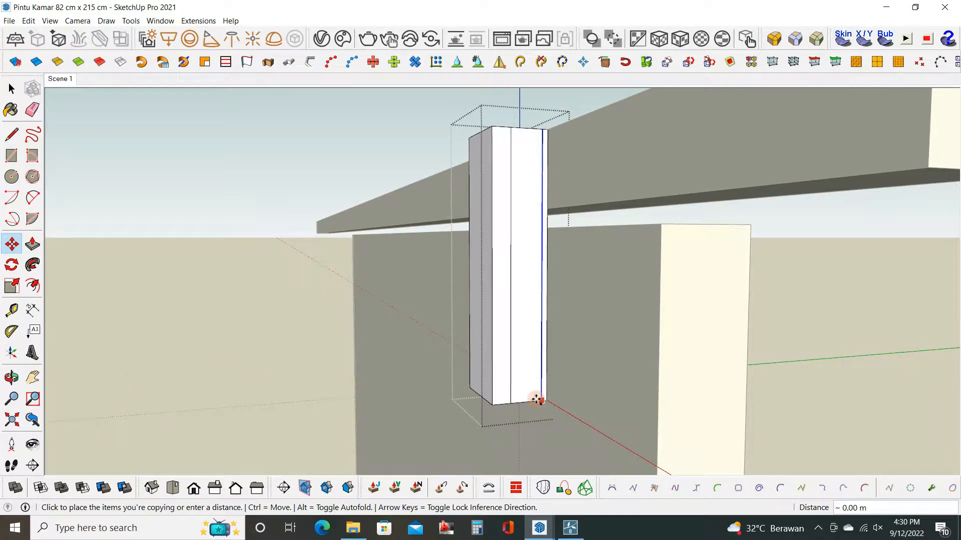
{"action": "key", "text": "Escape"}
{"action": "middle_click_drag", "start_coordinate": [540, 382], "coordinate": [550, 367]}
Draw a diagonal line about 0.04 m long between the two copied vertical lines, starting near mid-height.
{"action": "key", "text": "l"}
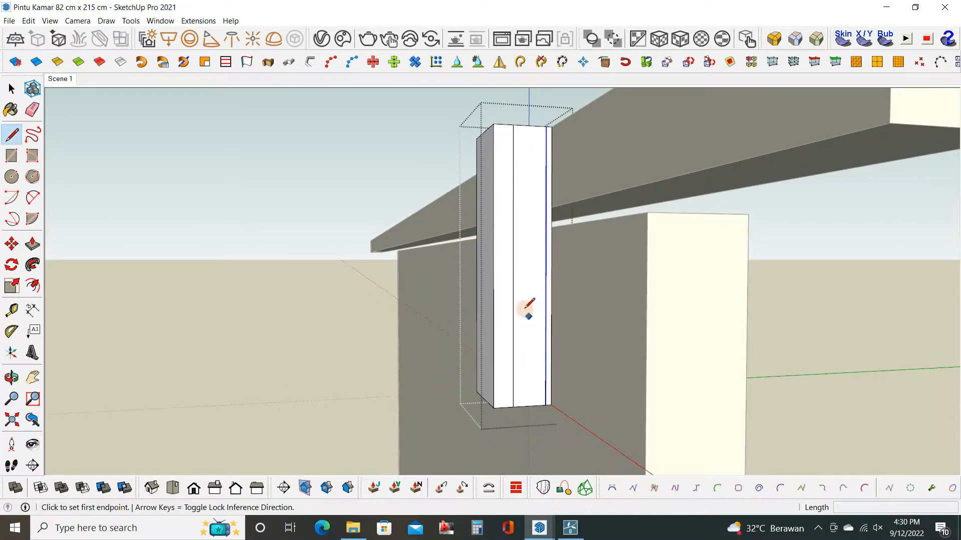
{"action": "left_click", "coordinate": [512, 266]}
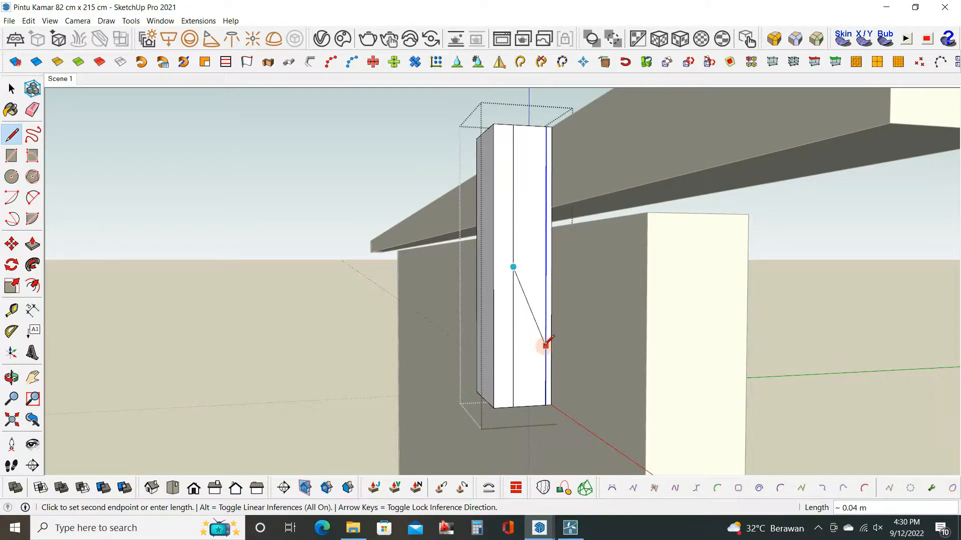
{"action": "key", "text": "space"}
{"action": "scroll", "coordinate": [540, 377], "scroll_direction": "up", "scroll_amount": 2}
{"action": "middle_click_drag", "start_coordinate": [539, 377], "coordinate": [537, 366]}
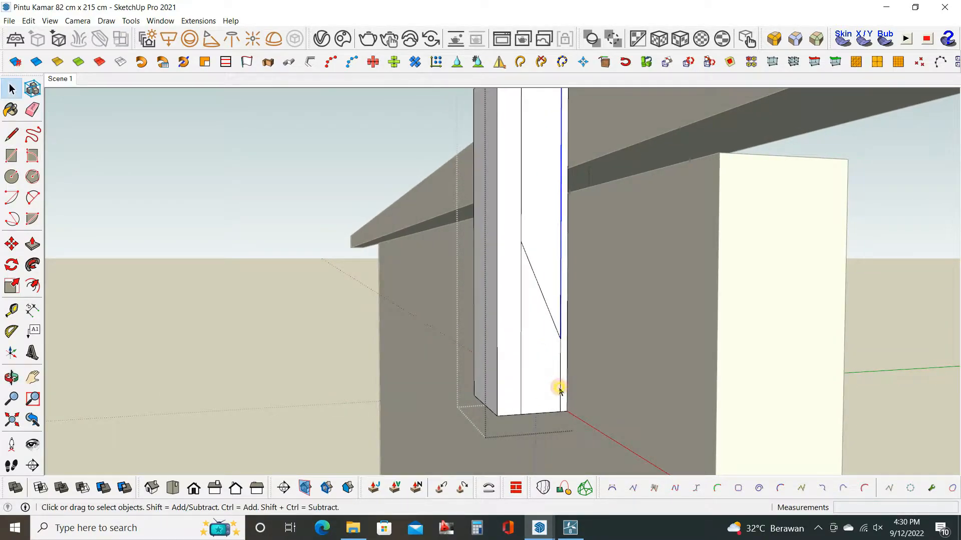
Copy the lower segment of the door-side line inward and extend it up to the diagonal with a line.
{"action": "left_click", "coordinate": [561, 390]}
{"action": "key", "text": "m"}
{"action": "key", "text": "ctrl"}
{"action": "left_click", "coordinate": [553, 412]}
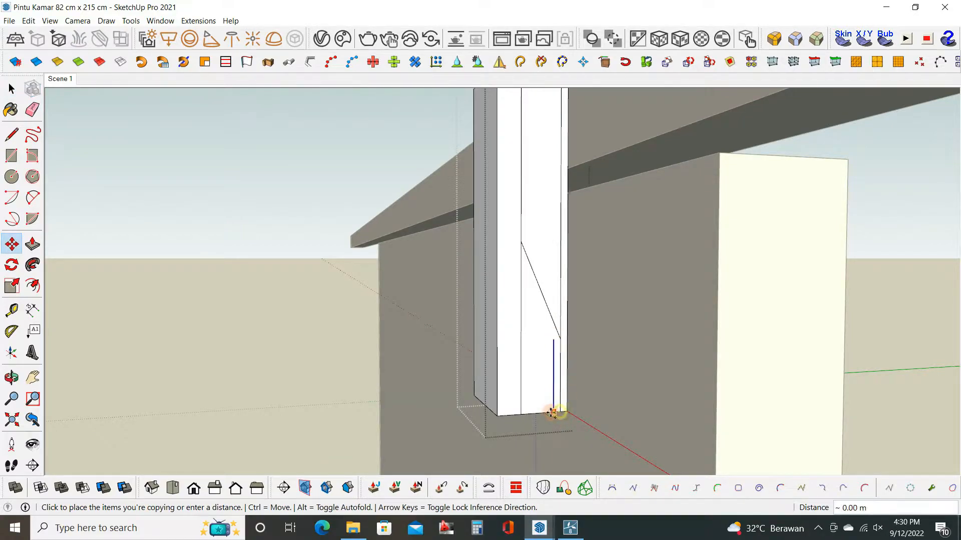
{"action": "left_click", "coordinate": [542, 412]}
{"action": "key", "text": "l"}
{"action": "scroll", "coordinate": [547, 336], "scroll_direction": "up", "scroll_amount": 2}
{"action": "left_click", "coordinate": [538, 339]}
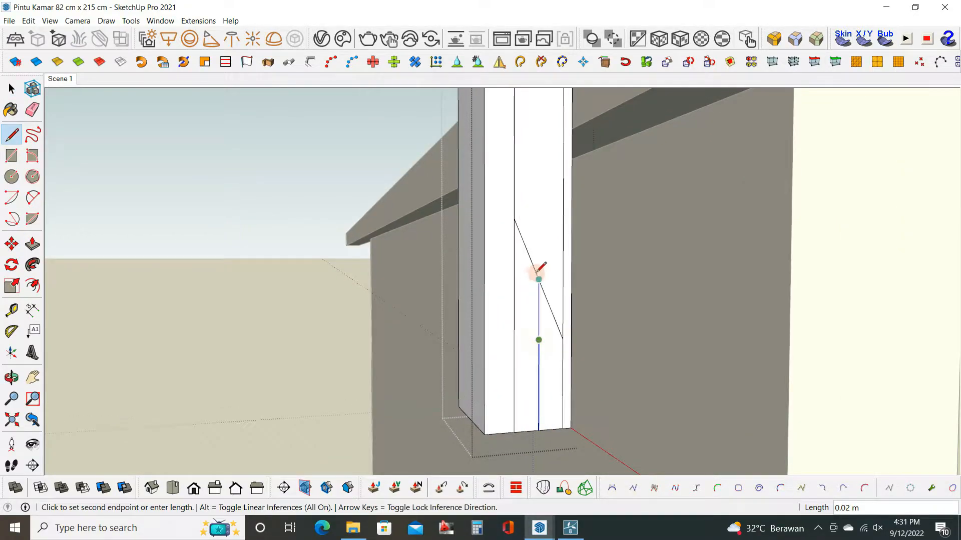
{"action": "left_click", "coordinate": [539, 282]}
{"action": "scroll", "coordinate": [557, 336], "scroll_direction": "down", "scroll_amount": 1}
Erase the surplus segments below the bend to leave one bent profile line on the side face.
{"action": "scroll", "coordinate": [554, 325], "scroll_direction": "up", "scroll_amount": 1}
{"action": "key", "text": "e"}
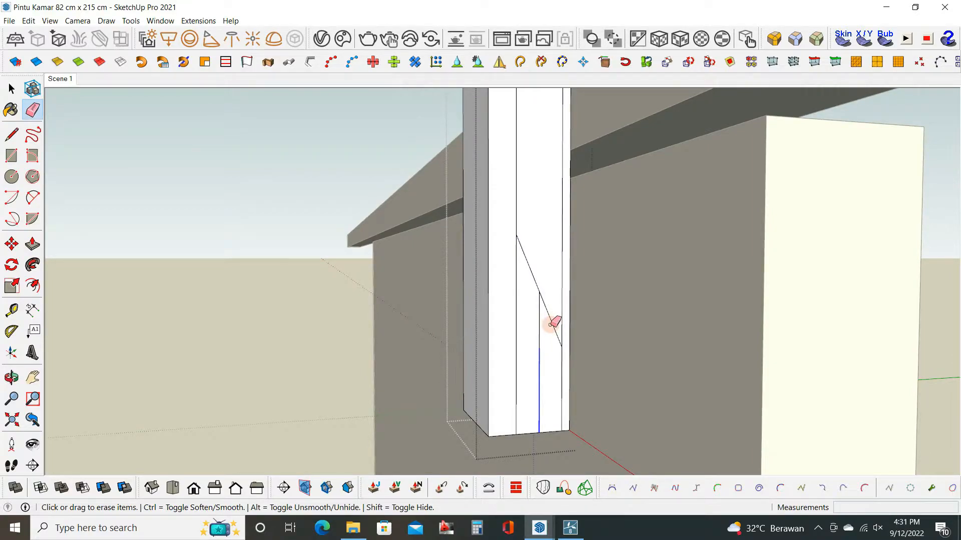
{"action": "left_click", "coordinate": [517, 313]}
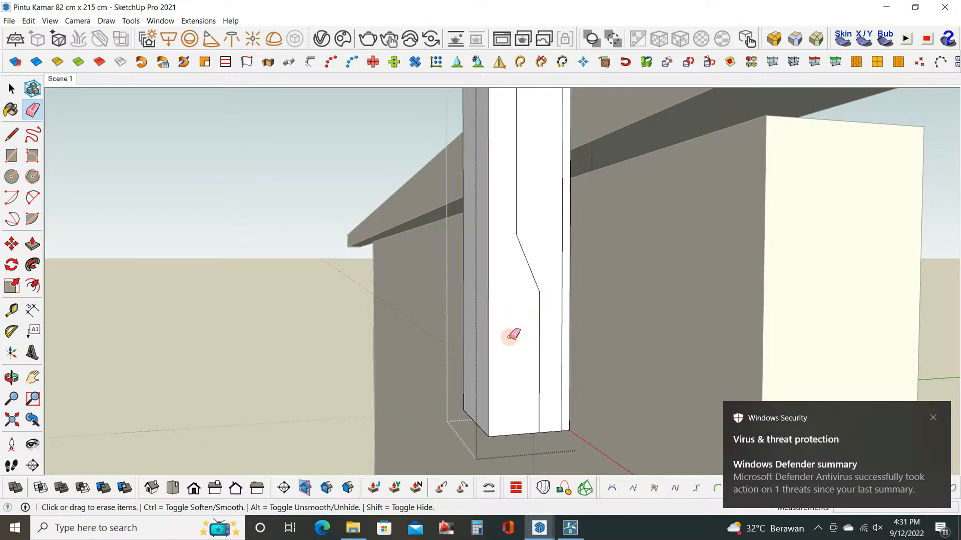
{"action": "scroll", "coordinate": [533, 297], "scroll_direction": "down", "scroll_amount": 2}
{"action": "scroll", "coordinate": [523, 306], "scroll_direction": "up", "scroll_amount": 2}
Draw two parallel diagonals from the bend points to the face's side edges and erase the old slanted segment and surplus vertical line.
{"action": "key", "text": "l"}
{"action": "scroll", "coordinate": [536, 305], "scroll_direction": "down", "scroll_amount": 1}
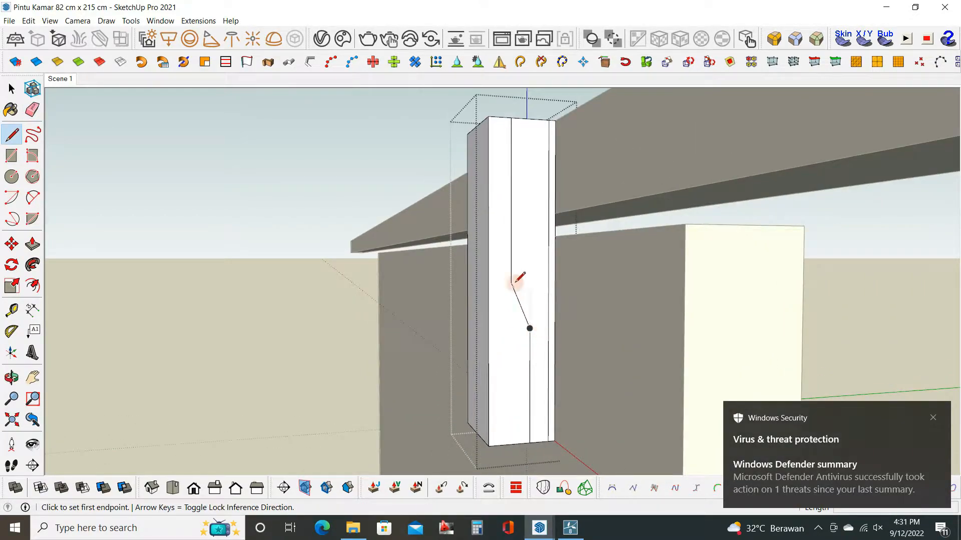
{"action": "left_click", "coordinate": [510, 283]}
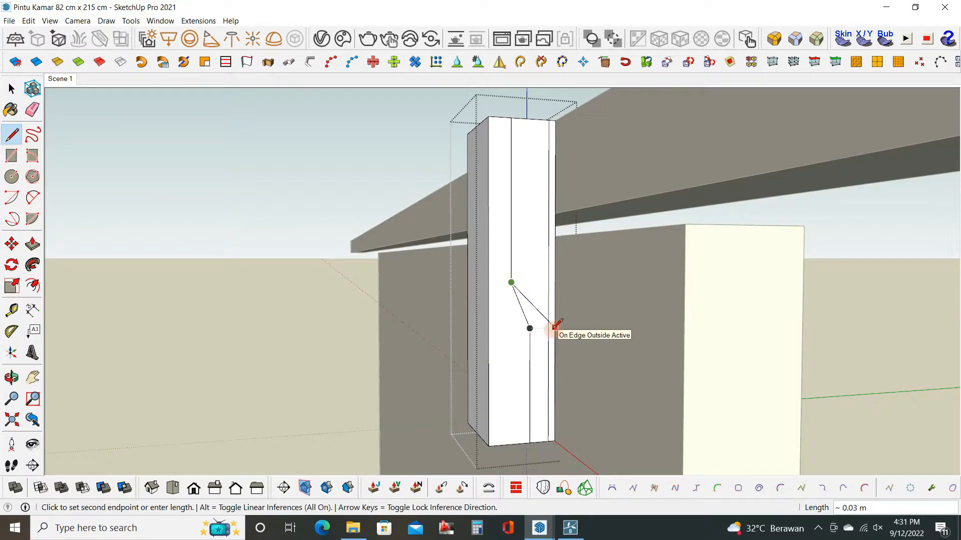
{"action": "left_click", "coordinate": [554, 326]}
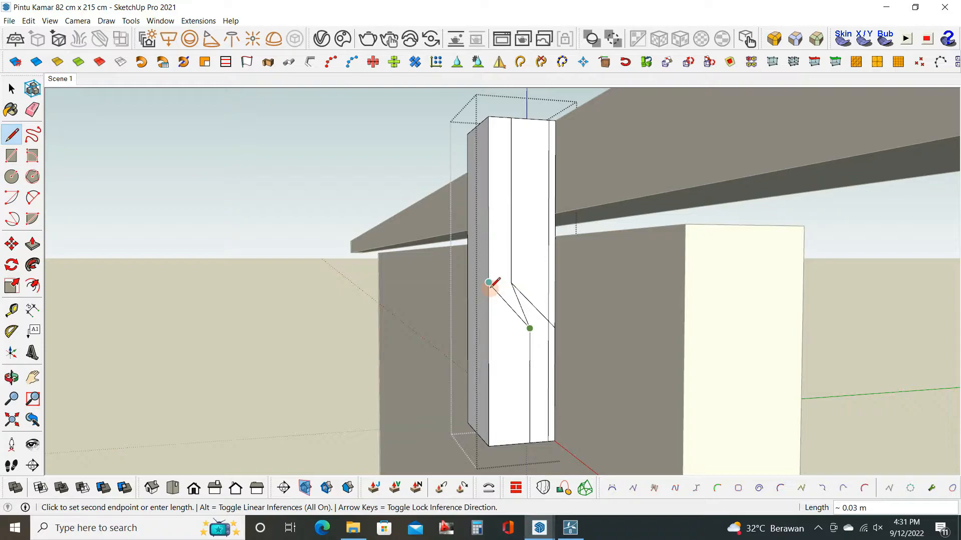
{"action": "key", "text": "e"}
{"action": "mouse_move", "coordinate": [521, 333]}
{"action": "middle_mouse_down"}
{"action": "mouse_move", "coordinate": [551, 285]}
{"action": "mouse_move", "coordinate": [553, 317]}
{"action": "middle_mouse_up"}
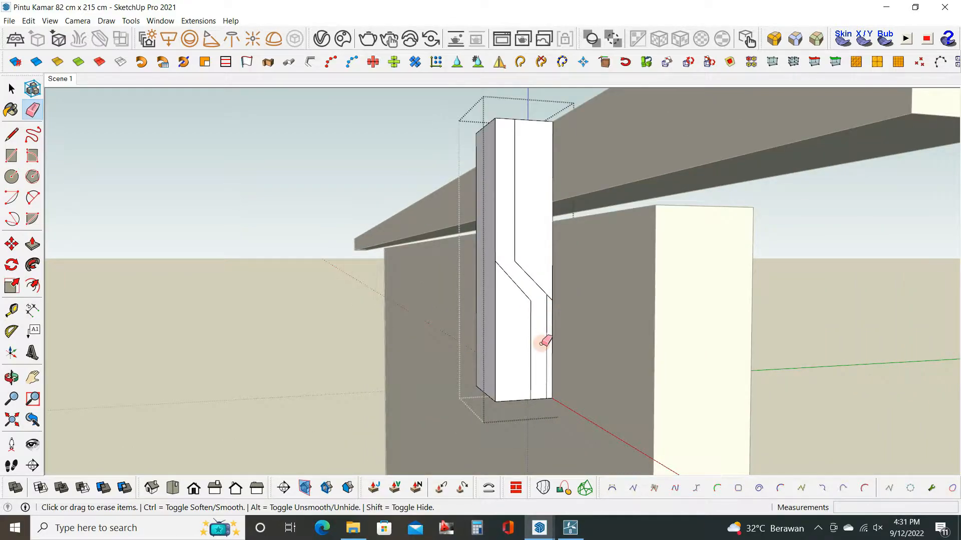
{"action": "scroll", "coordinate": [541, 344], "scroll_direction": "up", "scroll_amount": 2}
Push the lower outer region of the bracket profile through the block's full depth to cut it away.
{"action": "key", "text": "p"}
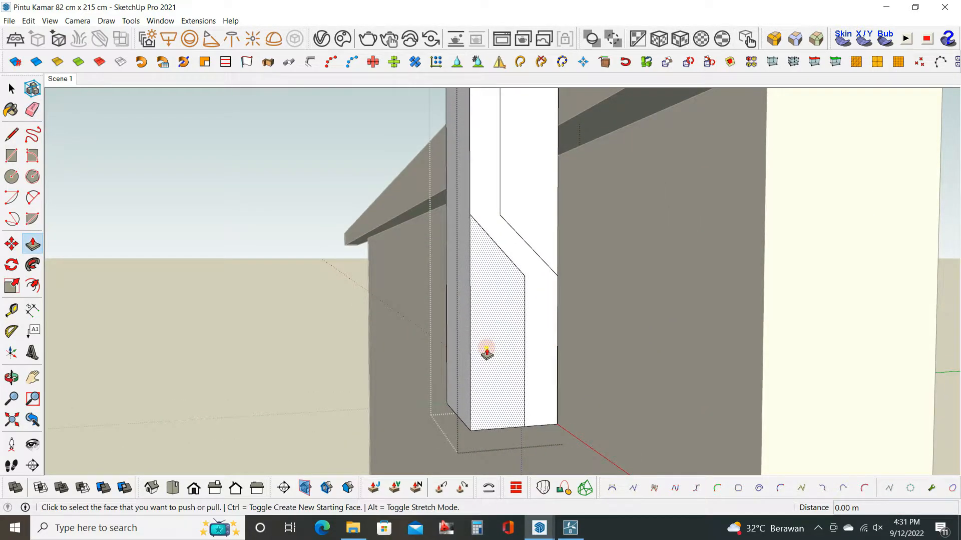
{"action": "left_click", "coordinate": [487, 355]}
{"action": "left_click", "coordinate": [447, 355]}
Copy the bracket's lower door-side vertical edge slightly inward and extend it up to the diagonal with a line.
{"action": "key", "text": "e"}
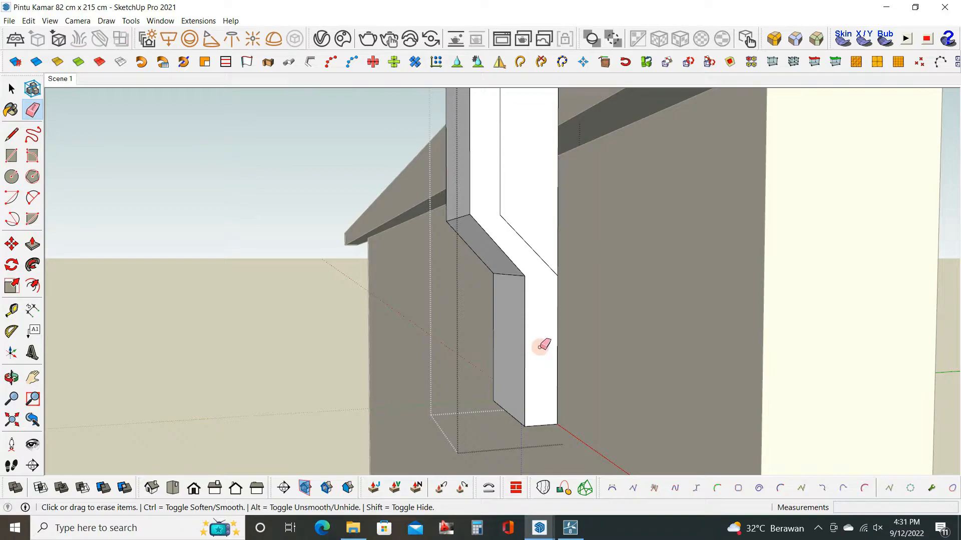
{"action": "left_click", "coordinate": [558, 311]}
{"action": "key", "text": "m"}
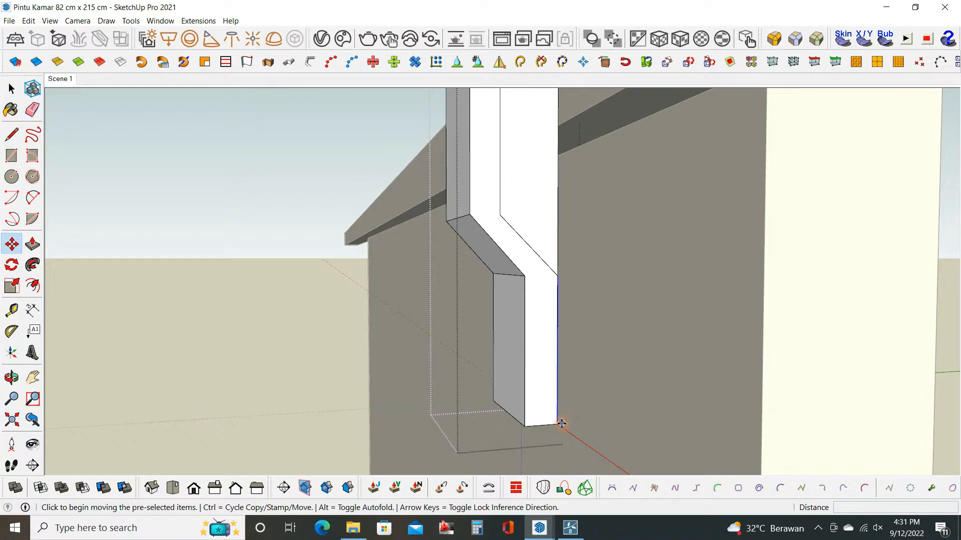
{"action": "key", "text": "ctrl"}
{"action": "left_click", "coordinate": [557, 425]}
{"action": "left_click", "coordinate": [549, 425]}
{"action": "key", "text": "l"}
{"action": "left_click", "coordinate": [549, 274]}
{"action": "left_click", "coordinate": [551, 268]}
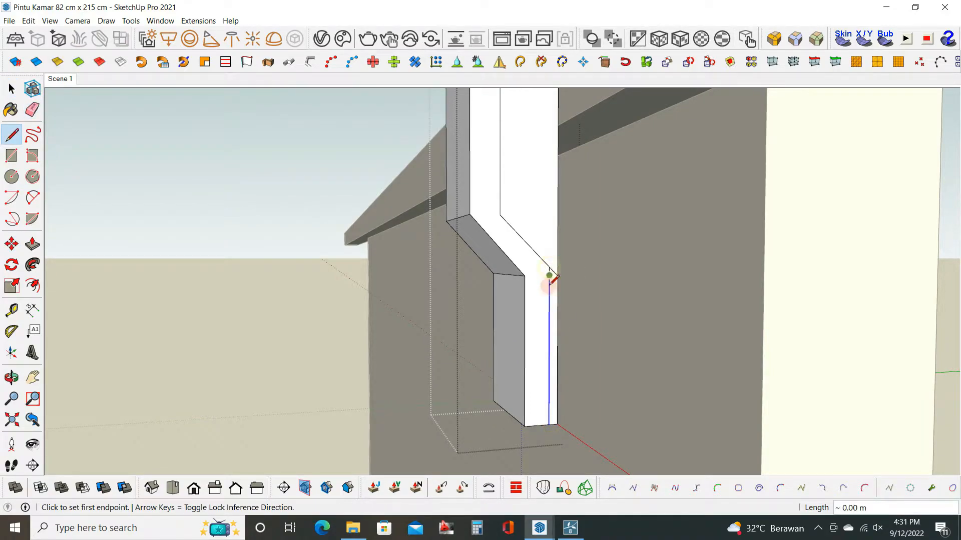
Extend the outer diagonal to the new vertical line and push the enclosed lower strip toward the bracket's far side to form a recess.
{"action": "key", "text": "p"}
{"action": "key", "text": "l"}
{"action": "left_click", "coordinate": [470, 214]}
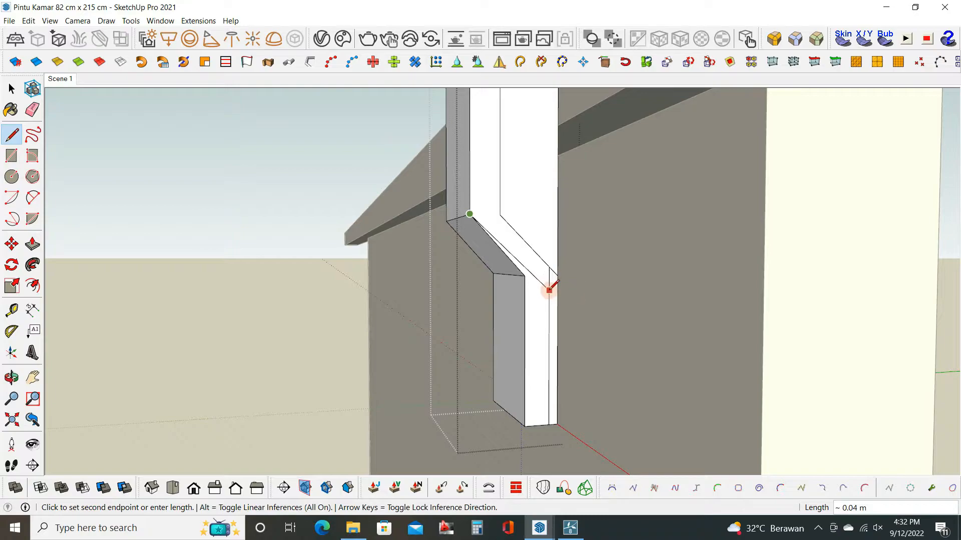
{"action": "left_click", "coordinate": [524, 275]}
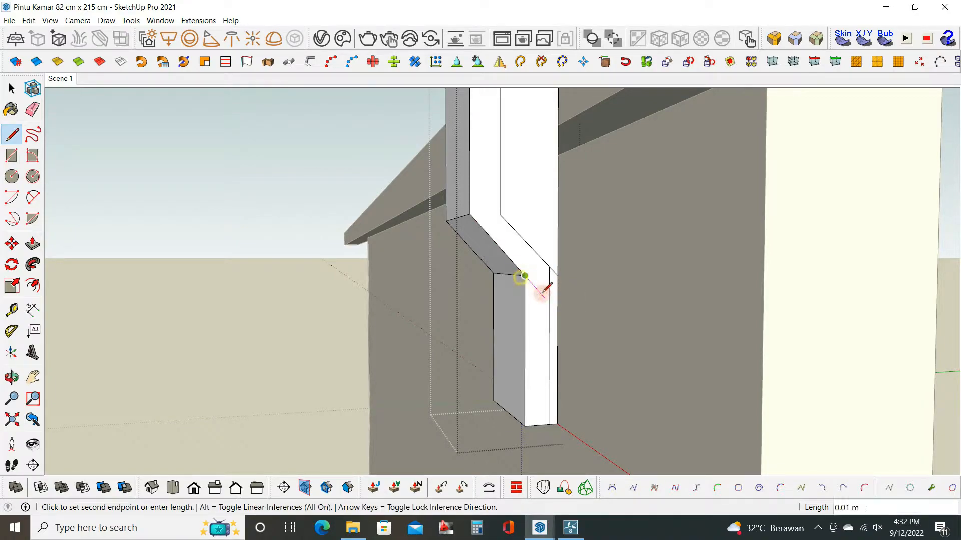
{"action": "key", "text": "p"}
{"action": "left_click", "coordinate": [529, 356]}
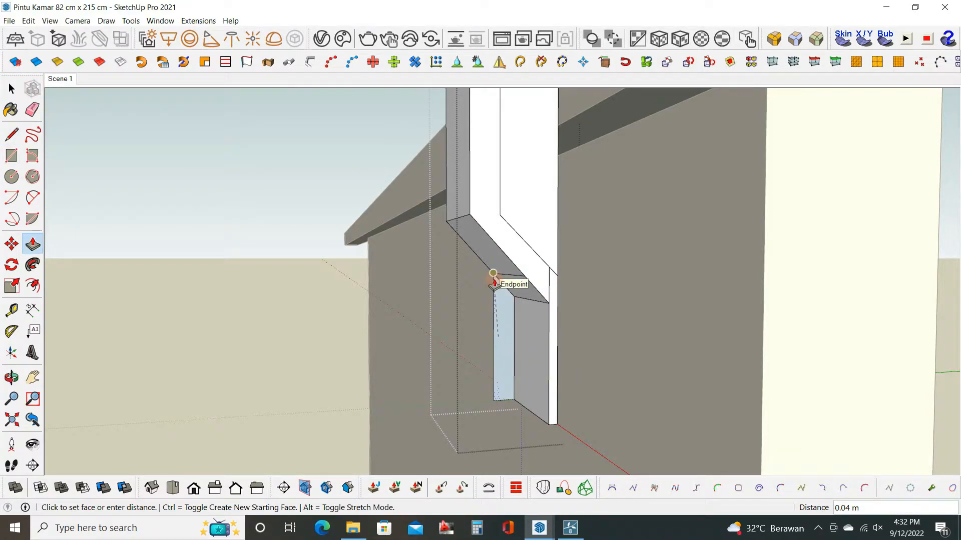
{"action": "left_click", "coordinate": [493, 273]}
Copy the recess's far end face to the near corner of the bracket's lower plate.
{"action": "key", "text": "space"}
{"action": "middle_click_drag", "start_coordinate": [532, 309], "coordinate": [539, 304]}
{"action": "left_click", "coordinate": [502, 323]}
{"action": "key", "text": "m"}
{"action": "key", "text": "ctrl"}
{"action": "left_click", "coordinate": [515, 403]}
{"action": "left_click", "coordinate": [550, 424]}
Push/Pull the copied face into a near-side flange and draw a line closing its bottom edge.
{"action": "key", "text": "p"}
{"action": "left_click", "coordinate": [538, 326]}
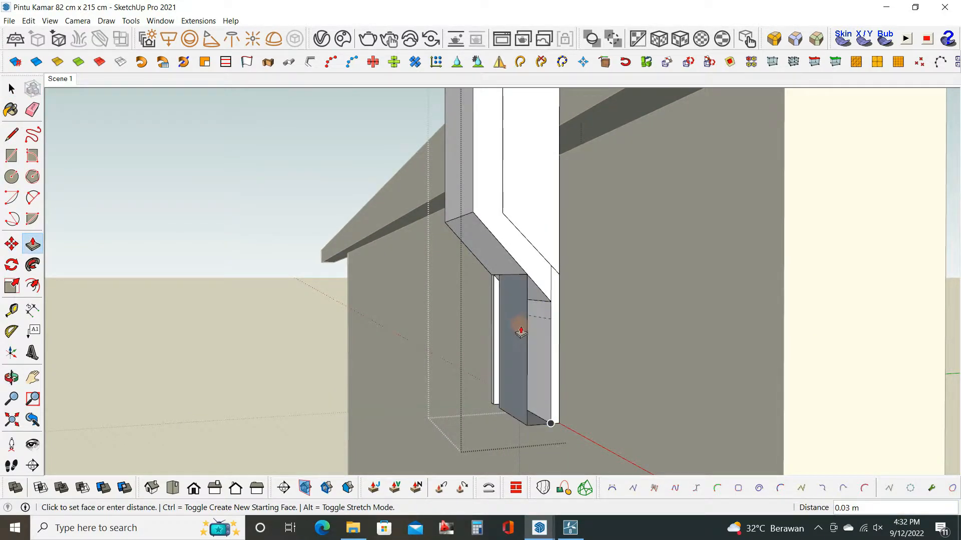
{"action": "key", "text": "Return"}
{"action": "key", "text": "l"}
{"action": "left_click", "coordinate": [551, 423]}
{"action": "left_click", "coordinate": [527, 425]}
{"action": "scroll", "coordinate": [546, 290], "scroll_direction": "up", "scroll_amount": 2}
Erase the leftover seam edges at the bend, push the upper door-side region through the block's depth to remove it, and leave the group.
{"action": "key", "text": "e"}
{"action": "middle_click_drag", "start_coordinate": [556, 282], "coordinate": [577, 371]}
{"action": "key", "text": "p"}
{"action": "left_click", "coordinate": [562, 275]}
{"action": "left_click", "coordinate": [481, 174]}
{"action": "scroll", "coordinate": [486, 182], "scroll_direction": "down", "scroll_amount": 3}
{"action": "key", "text": "space"}
{"action": "left_click", "coordinate": [577, 371]}
{"action": "middle_click_drag", "start_coordinate": [539, 312], "coordinate": [536, 358], "text": "shift"}
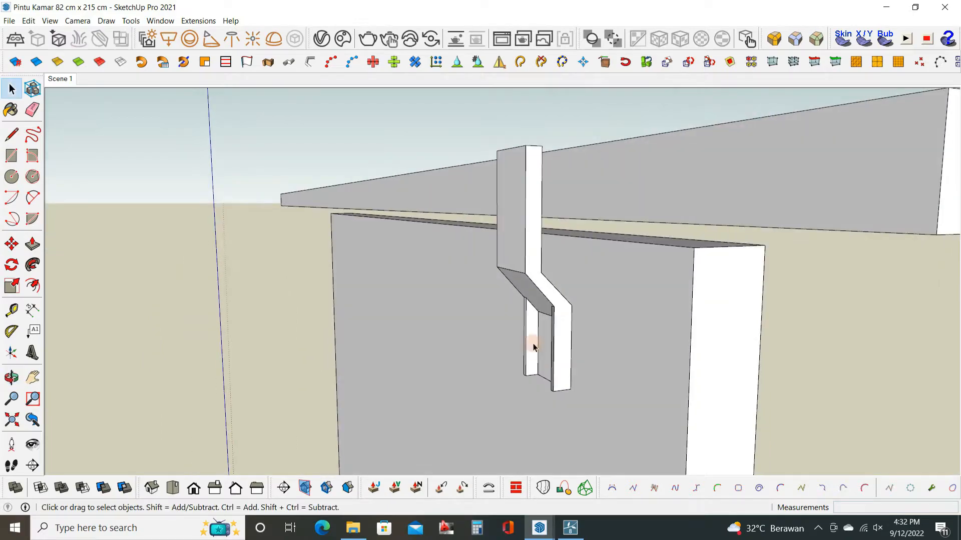
Move the hanging bracket straight up by about 0.03 m.
{"action": "key", "text": "space"}
{"action": "left_click", "coordinate": [536, 356]}
{"action": "key", "text": "m"}
{"action": "left_click", "coordinate": [594, 342]}
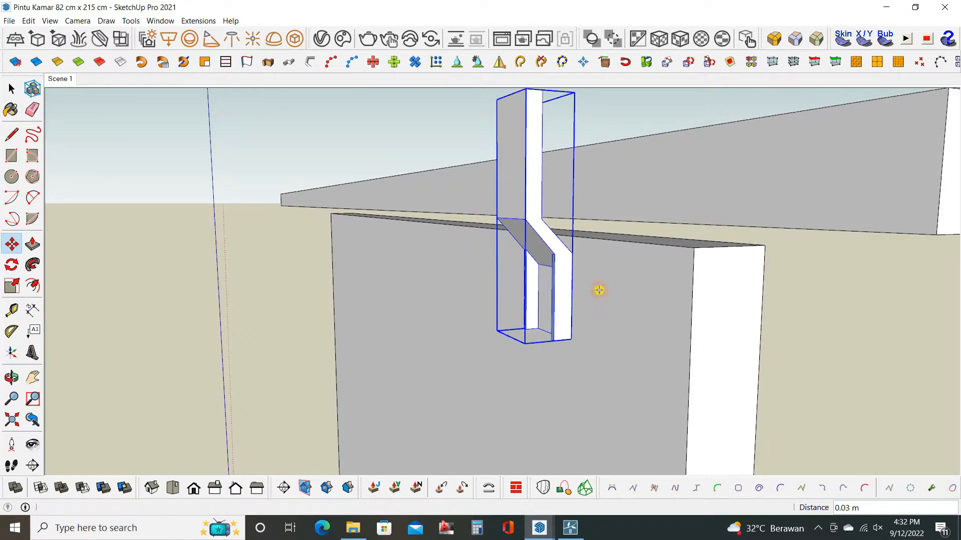
{"action": "left_click", "coordinate": [599, 290]}
Open the bracket group, push/pull its top end face to extend the bracket upward, and leave the group.
{"action": "middle_click_drag", "start_coordinate": [599, 290], "coordinate": [576, 250]}
{"action": "key", "text": "space"}
{"action": "double_click", "coordinate": [569, 340]}
{"action": "scroll", "coordinate": [571, 330], "scroll_direction": "down", "scroll_amount": 2}
{"action": "middle_click_drag", "start_coordinate": [573, 328], "coordinate": [556, 367]}
{"action": "key", "text": "p"}
{"action": "left_click", "coordinate": [548, 252]}
{"action": "left_click", "coordinate": [551, 238]}
{"action": "key", "text": "space"}
{"action": "left_click", "coordinate": [622, 328]}
Draw a circle of 0.02 m radius on the rail's upper edge in front of the bracket and make it a group.
{"action": "middle_click_drag", "start_coordinate": [622, 328], "coordinate": [390, 285]}
{"action": "key", "text": "c"}
{"action": "left_click", "coordinate": [561, 301]}
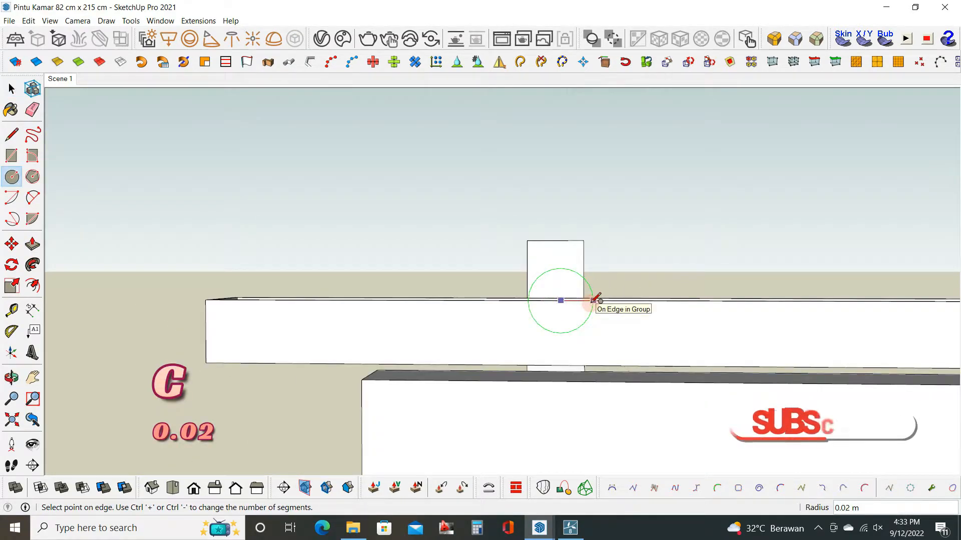
{"action": "left_click", "coordinate": [593, 301]}
{"action": "key", "text": "space"}
{"action": "double_click", "coordinate": [580, 290]}
{"action": "right_click", "coordinate": [580, 290]}
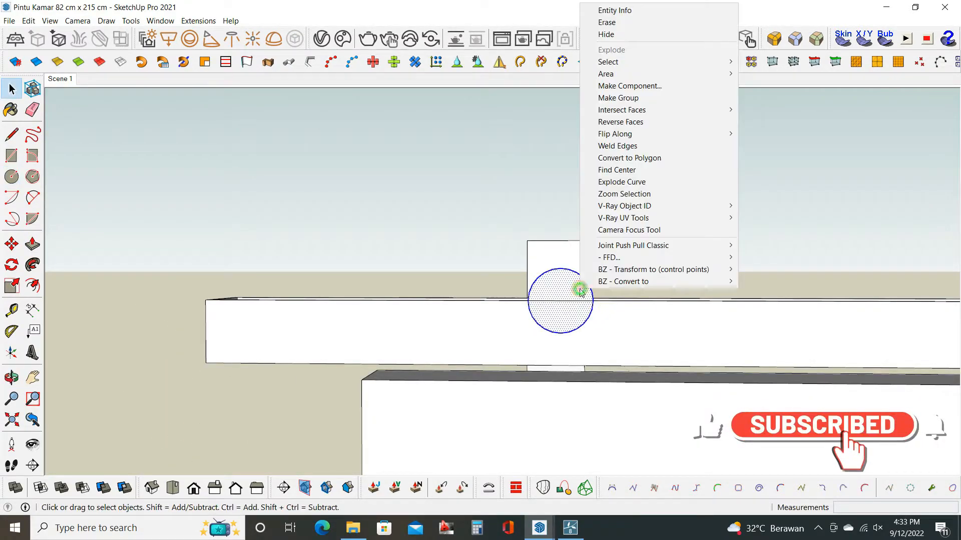
{"action": "left_click", "coordinate": [629, 98]}
Open the circle group and push/pull the disc into a wheel about 0.02 m thick.
{"action": "scroll", "coordinate": [564, 285], "scroll_direction": "up", "scroll_amount": 3}
{"action": "middle_click_drag", "start_coordinate": [564, 286], "coordinate": [650, 335]}
{"action": "double_click", "coordinate": [565, 270]}
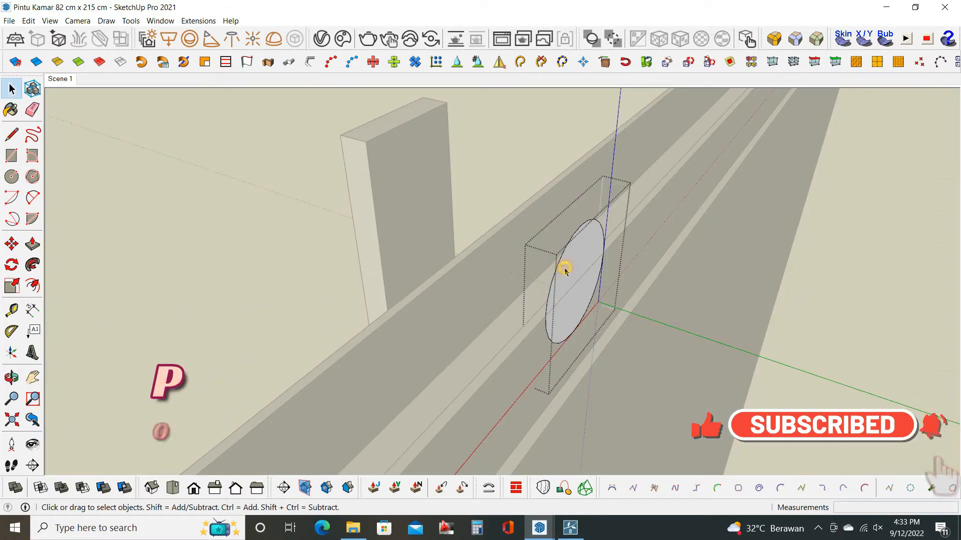
{"action": "key", "text": "p"}
{"action": "left_click", "coordinate": [569, 269]}
{"action": "key", "text": "Return"}
Leave the wheel group and move the wheel over the middle of the rail's channel.
{"action": "middle_click_drag", "start_coordinate": [484, 322], "coordinate": [438, 324]}
{"action": "left_click", "coordinate": [524, 387]}
{"action": "key", "text": "space"}
{"action": "left_click", "coordinate": [441, 323]}
{"action": "left_click", "coordinate": [536, 278]}
{"action": "middle_click_drag", "start_coordinate": [536, 279], "coordinate": [443, 285]}
{"action": "key", "text": "m"}
{"action": "left_click", "coordinate": [561, 364]}
{"action": "left_click", "coordinate": [541, 364]}
{"action": "key", "text": "space"}
In the bracket group, copy the top edge down 0.01 m and push/pull the strip into an arm across the wheel.
{"action": "double_click", "coordinate": [439, 287]}
{"action": "scroll", "coordinate": [430, 252], "scroll_direction": "up", "scroll_amount": 1}
{"action": "key", "text": "m"}
{"action": "key", "text": "ctrl"}
{"action": "left_click", "coordinate": [420, 247]}
{"action": "type", "text": "0.01"}
{"action": "key", "text": "Return"}
{"action": "key", "text": "p"}
{"action": "left_click", "coordinate": [435, 262]}
{"action": "left_click", "coordinate": [579, 361]}
Copy the end edge on the arm's underside inward by 0.008 m to mark out a narrow strip.
{"action": "middle_click_drag", "start_coordinate": [579, 360], "coordinate": [693, 237]}
{"action": "key", "text": "space"}
{"action": "key", "text": "m"}
{"action": "key", "text": "ctrl"}
{"action": "left_click", "coordinate": [692, 228]}
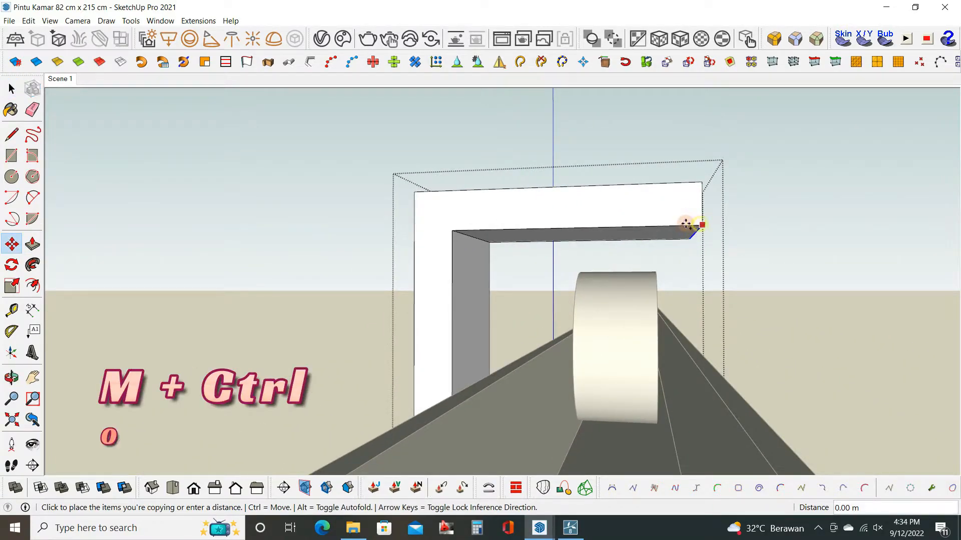
{"action": "type", "text": "0.008"}
{"action": "key", "text": "Return"}
Push/Pull the narrow strip about 0.03 m down into a leg beside the wheel and leave the bracket group.
{"action": "key", "text": "p"}
{"action": "left_click", "coordinate": [687, 234]}
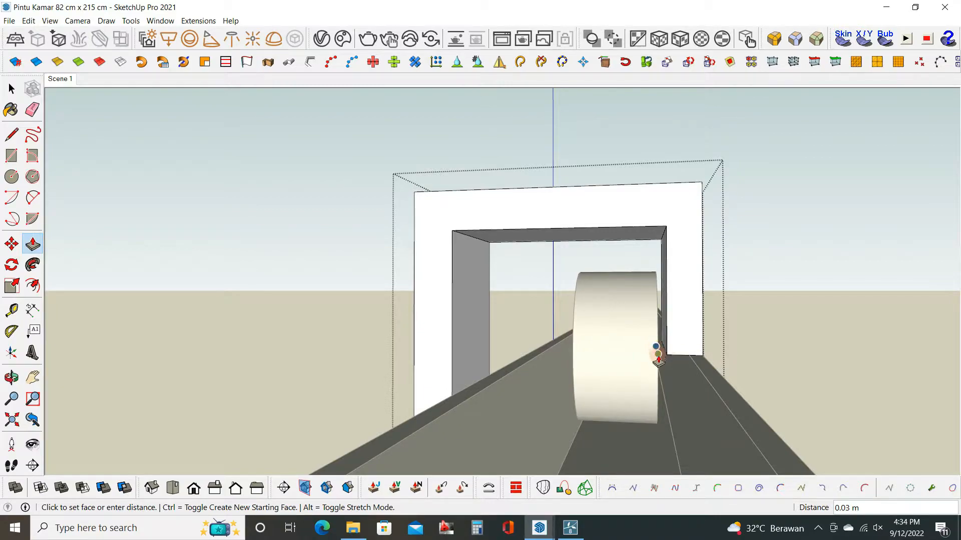
{"action": "left_click", "coordinate": [658, 366]}
{"action": "scroll", "coordinate": [642, 345], "scroll_direction": "down", "scroll_amount": 1}
{"action": "left_click", "coordinate": [684, 342]}
{"action": "middle_click_drag", "start_coordinate": [641, 346], "coordinate": [721, 306]}
{"action": "left_click", "coordinate": [666, 362]}
{"action": "scroll", "coordinate": [596, 365], "scroll_direction": "up", "scroll_amount": 2}
{"action": "key", "text": "space"}
{"action": "scroll", "coordinate": [651, 360], "scroll_direction": "down", "scroll_amount": 3}
{"action": "left_click", "coordinate": [765, 377]}
{"action": "scroll", "coordinate": [661, 305], "scroll_direction": "down", "scroll_amount": 4}
{"action": "scroll", "coordinate": [634, 328], "scroll_direction": "up", "scroll_amount": 2}
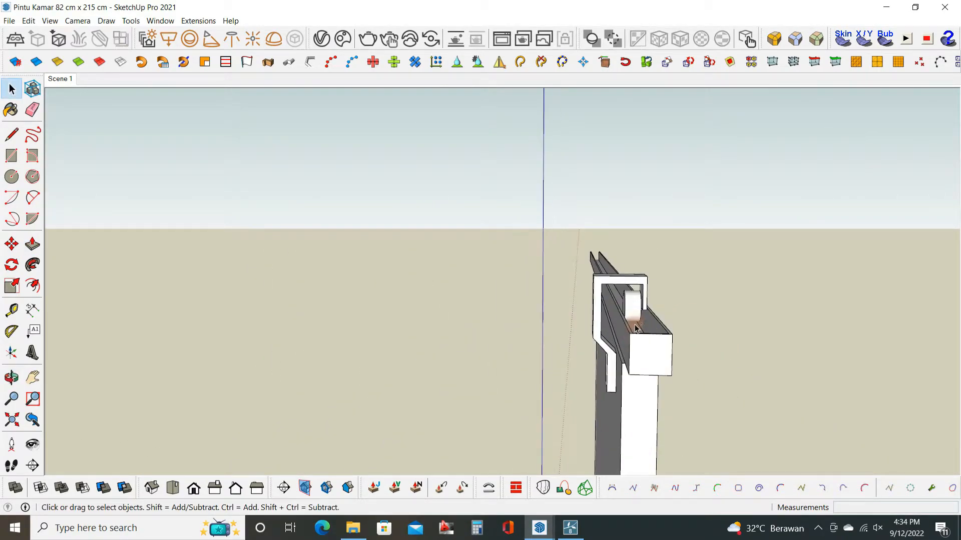
Copy the wheel sideways toward the bracket so the copy sits against the original wheel's side face.
{"action": "scroll", "coordinate": [635, 328], "scroll_direction": "up", "scroll_amount": 5}
{"action": "middle_click_drag", "start_coordinate": [583, 321], "coordinate": [589, 281]}
{"action": "scroll", "coordinate": [589, 280], "scroll_direction": "up", "scroll_amount": 2}
{"action": "key", "text": "m"}
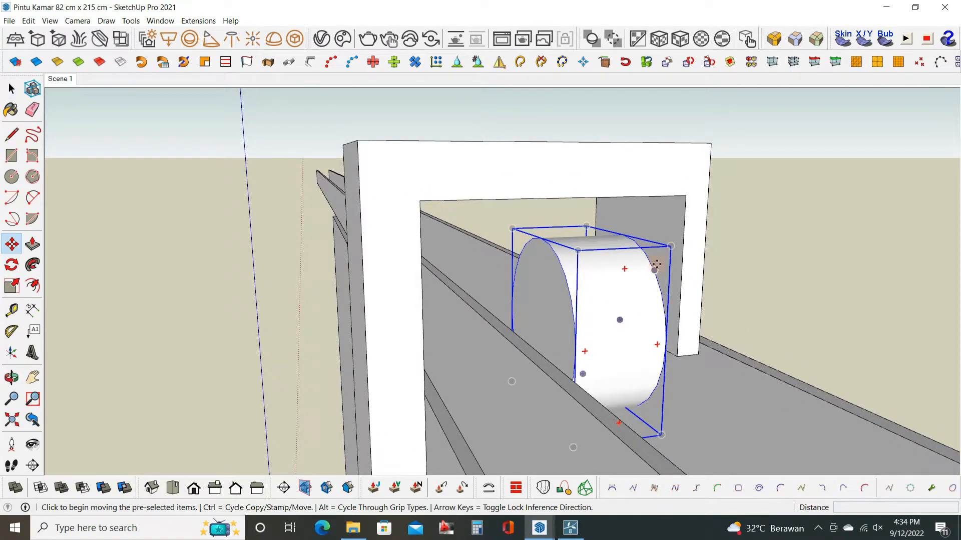
{"action": "key", "text": "ctrl"}
{"action": "left_click", "coordinate": [638, 247]}
{"action": "left_click", "coordinate": [549, 251]}
Offset the copied wheel's end face 0.01 m inward and push the outer ring back 0.02 m to leave a smaller hub.
{"action": "key", "text": "space"}
{"action": "double_click", "coordinate": [513, 296]}
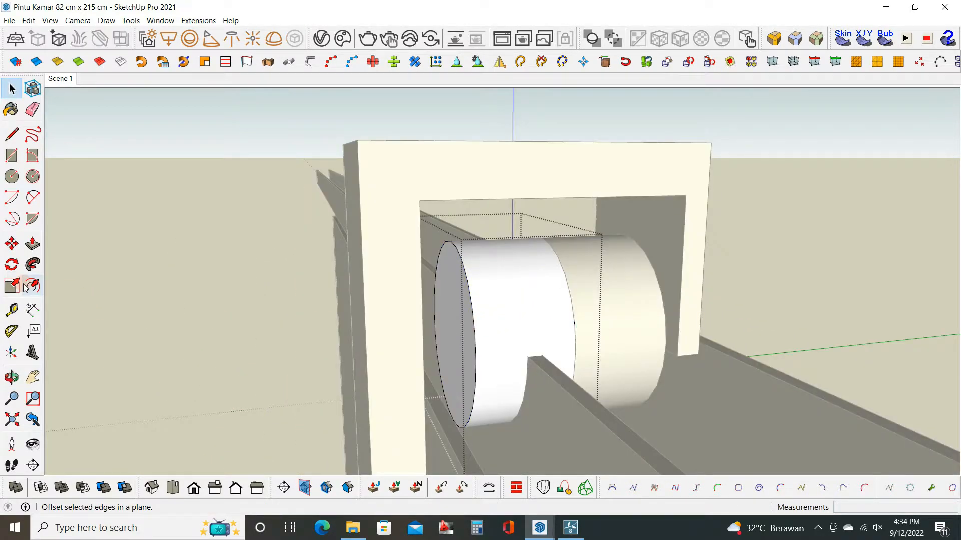
{"action": "left_click", "coordinate": [459, 272]}
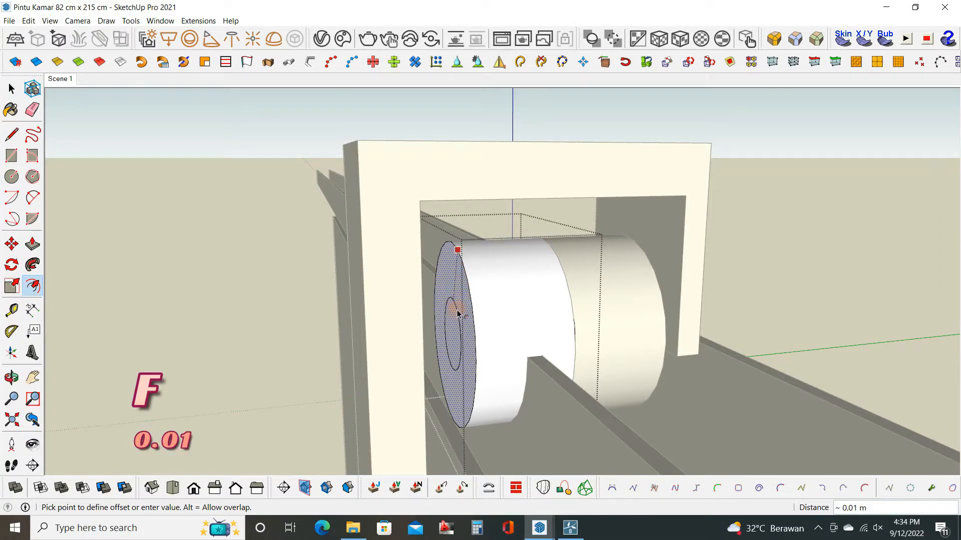
{"action": "key", "text": "Return"}
{"action": "middle_click_drag", "start_coordinate": [457, 311], "coordinate": [489, 322]}
{"action": "key", "text": "p"}
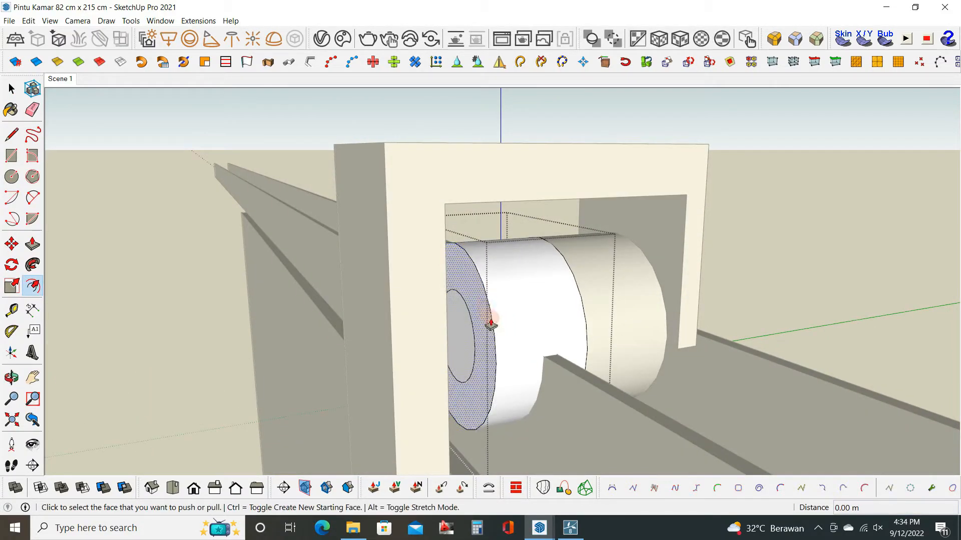
{"action": "left_click", "coordinate": [490, 322]}
{"action": "left_click", "coordinate": [576, 283]}
Offset the hub's end face outline 0.005 m inward.
{"action": "scroll", "coordinate": [497, 336], "scroll_direction": "up", "scroll_amount": 5}
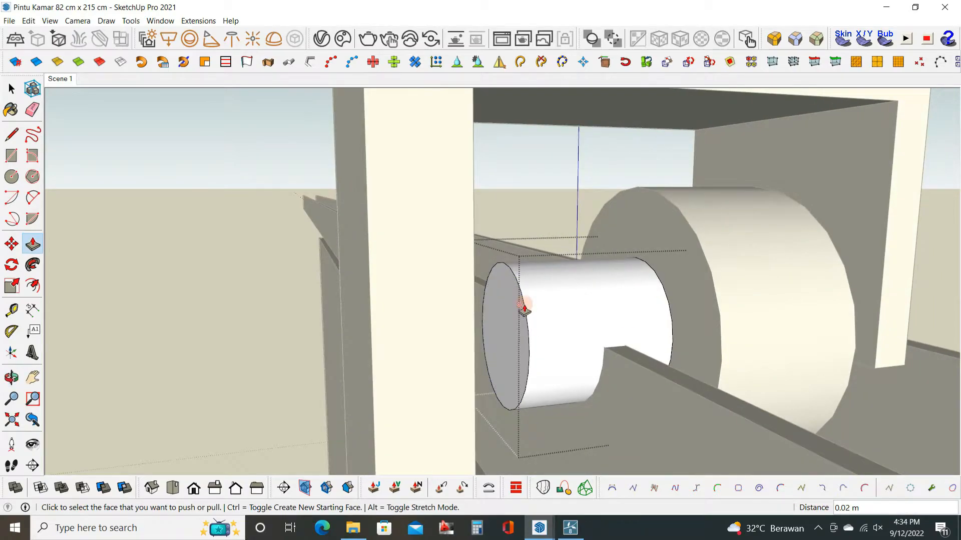
{"action": "key", "text": "f"}
{"action": "left_click", "coordinate": [516, 280]}
{"action": "left_click", "coordinate": [516, 281]}
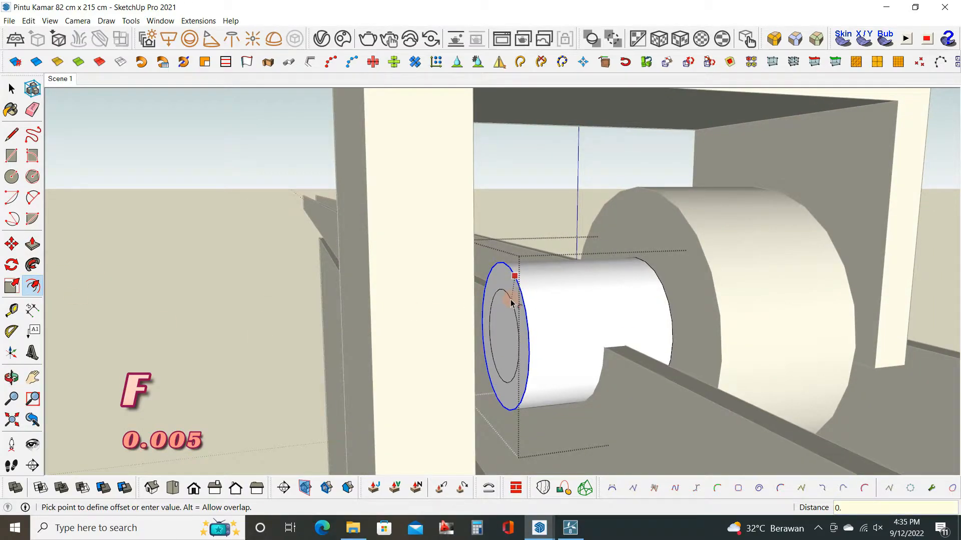
{"action": "key", "text": "Return"}
Push the hub's outer ring back to form a thin collar with a narrower axle, and leave the group.
{"action": "key", "text": "p"}
{"action": "left_click", "coordinate": [511, 303]}
{"action": "scroll", "coordinate": [644, 289], "scroll_direction": "down", "scroll_amount": 3}
{"action": "middle_click_drag", "start_coordinate": [545, 323], "coordinate": [674, 351]}
{"action": "scroll", "coordinate": [654, 333], "scroll_direction": "up", "scroll_amount": 2}
{"action": "left_click", "coordinate": [639, 331]}
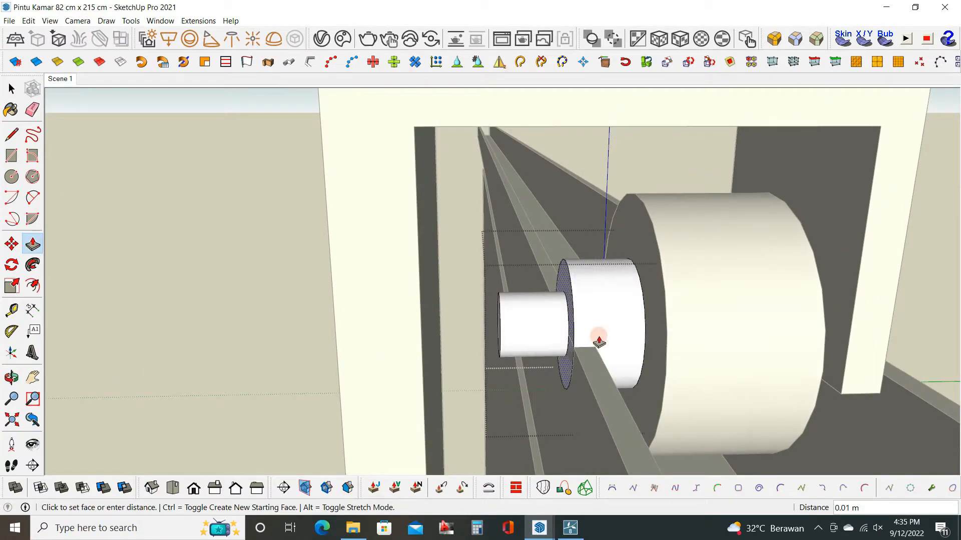
{"action": "key", "text": "Return"}
{"action": "key", "text": "space"}
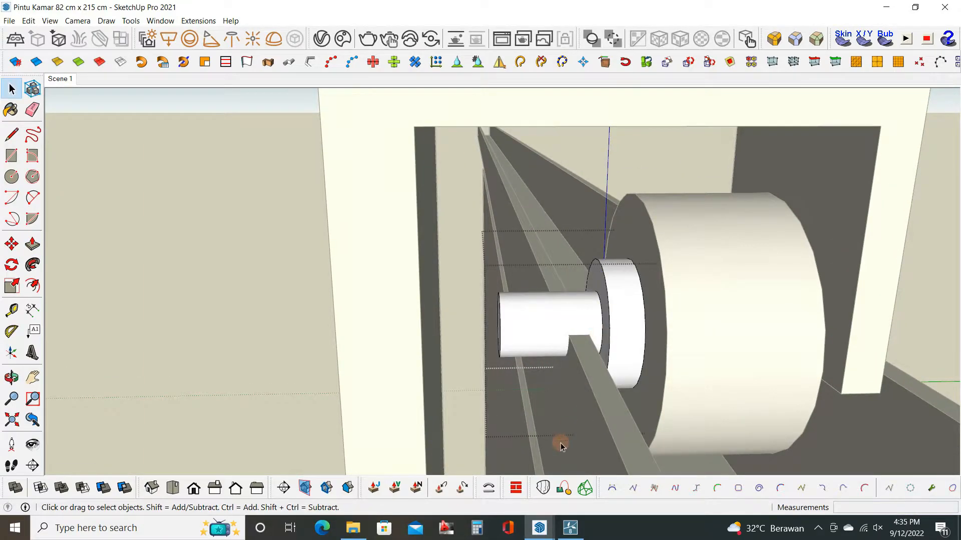
{"action": "left_click", "coordinate": [560, 444]}
Flip the axle so its collar faces the bracket and move it against the bracket's inner face.
{"action": "right_click", "coordinate": [558, 313]}
{"action": "mouse_move", "coordinate": [619, 218]}
{"action": "left_click", "coordinate": [709, 233]}
{"action": "middle_click_drag", "start_coordinate": [573, 350], "coordinate": [495, 381]}
{"action": "key", "text": "m"}
{"action": "left_click", "coordinate": [481, 413]}
{"action": "left_click", "coordinate": [411, 407]}
Open the axle group and push/pull the axle's end face about 0.03 m through the wheel to the opposite leg.
{"action": "middle_click_drag", "start_coordinate": [411, 405], "coordinate": [501, 270]}
{"action": "key", "text": "space"}
{"action": "double_click", "coordinate": [491, 328]}
{"action": "middle_click_drag", "start_coordinate": [494, 330], "coordinate": [474, 354]}
{"action": "key", "text": "p"}
{"action": "left_click", "coordinate": [497, 327]}
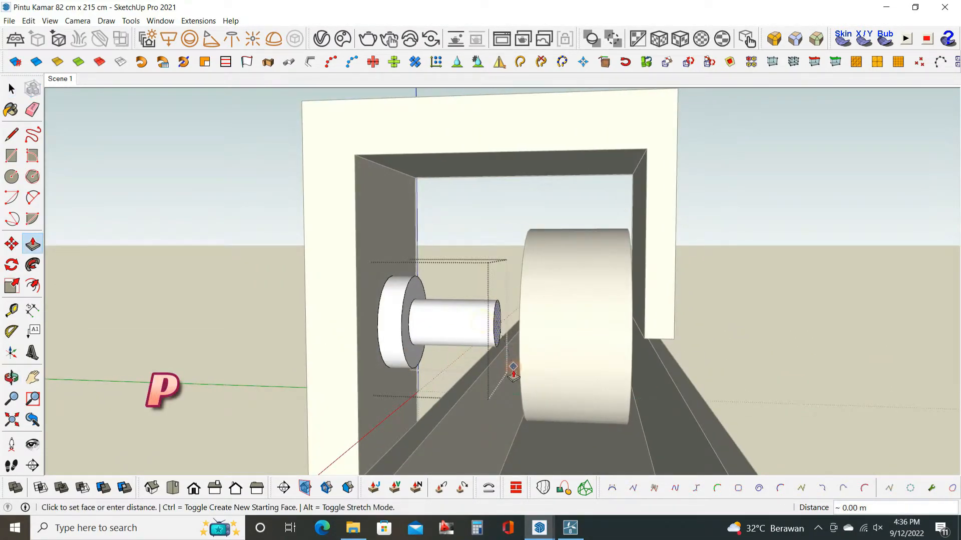
{"action": "left_click", "coordinate": [642, 341]}
{"action": "key", "text": "space"}
Push/Pull the bottom face of the bracket's short leg downward past the axle.
{"action": "middle_click_drag", "start_coordinate": [633, 349], "coordinate": [654, 317]}
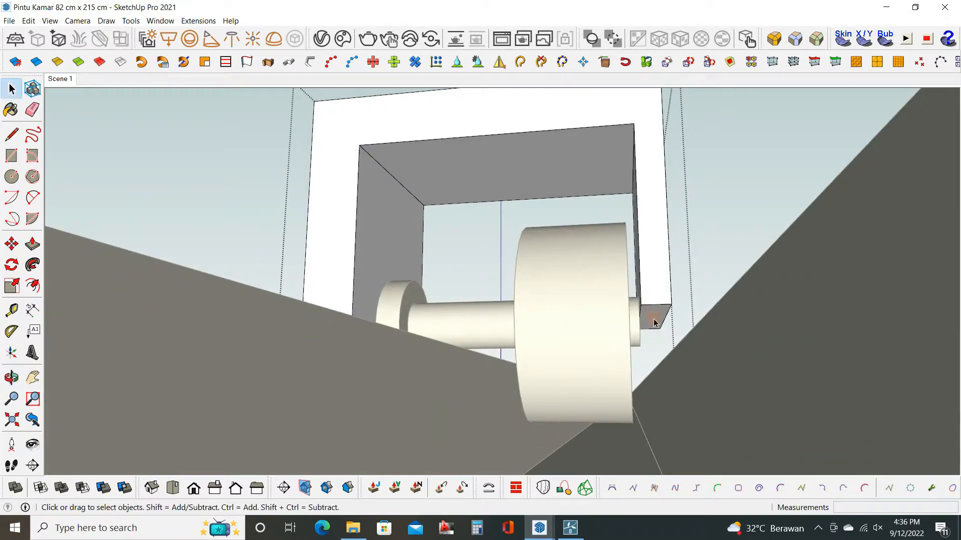
{"action": "key", "text": "p"}
{"action": "left_click", "coordinate": [654, 317]}
{"action": "left_click", "coordinate": [686, 351]}
{"action": "key", "text": "space"}
In the wheel group, offset the side face's outline inward to the axle, push the inner circle into the wheel, and leave the group.
{"action": "middle_click_drag", "start_coordinate": [686, 350], "coordinate": [530, 198]}
{"action": "left_click", "coordinate": [530, 199]}
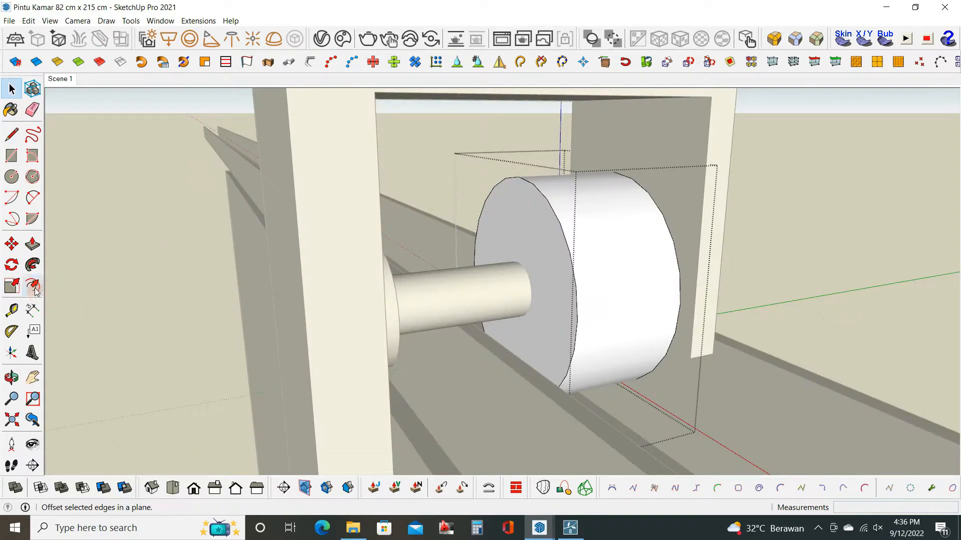
{"action": "key", "text": "f"}
{"action": "left_click", "coordinate": [528, 264]}
{"action": "key", "text": "p"}
{"action": "left_click", "coordinate": [522, 275]}
{"action": "left_click", "coordinate": [555, 278]}
{"action": "key", "text": "space"}
{"action": "scroll", "coordinate": [555, 278], "scroll_direction": "down", "scroll_amount": 3}
{"action": "left_click", "coordinate": [757, 294]}
{"action": "scroll", "coordinate": [554, 282], "scroll_direction": "down", "scroll_amount": 5}
In the bracket group, select the top arm's geometry and move it about 0.01 m down toward the wheel.
{"action": "double_click", "coordinate": [478, 300]}
{"action": "middle_click_drag", "start_coordinate": [478, 300], "coordinate": [492, 325]}
{"action": "left_click_drag", "start_coordinate": [436, 196], "coordinate": [611, 269]}
{"action": "middle_click_drag", "start_coordinate": [611, 268], "coordinate": [611, 223]}
{"action": "key", "text": "m"}
{"action": "left_click", "coordinate": [600, 219]}
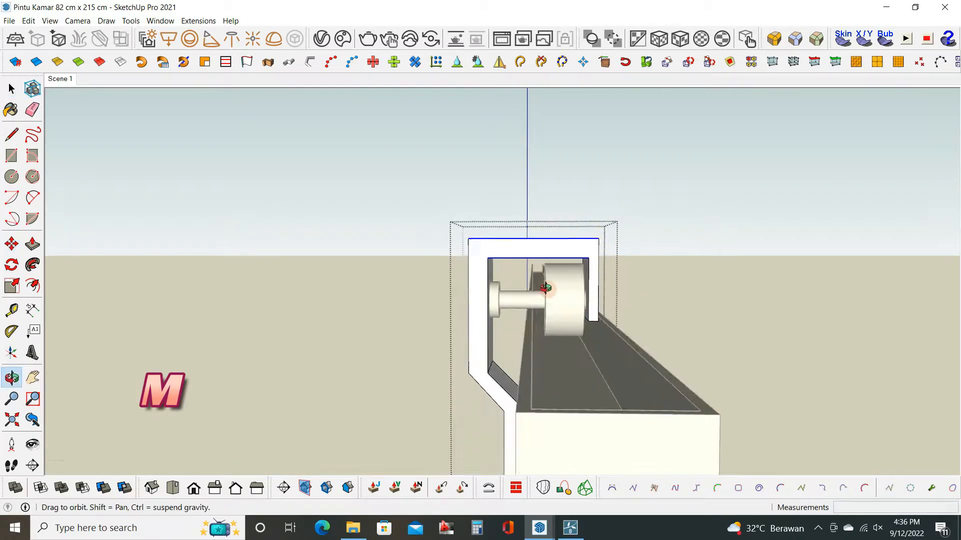
{"action": "middle_click_drag", "start_coordinate": [545, 285], "coordinate": [474, 368]}
Push/Pull the floor face of the rail's channel by about 0.01 m and leave the rail group.
{"action": "key", "text": "p"}
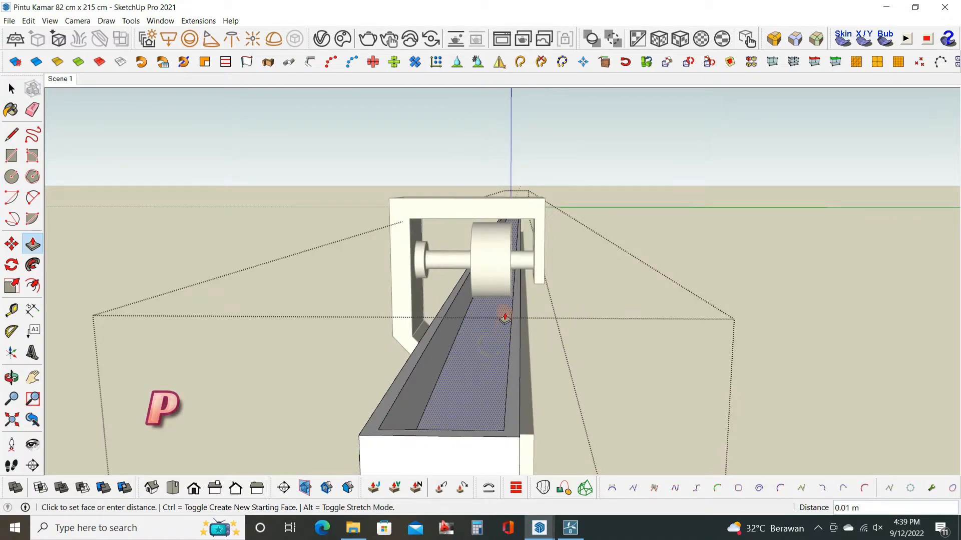
{"action": "scroll", "coordinate": [467, 301], "scroll_direction": "up", "scroll_amount": 6}
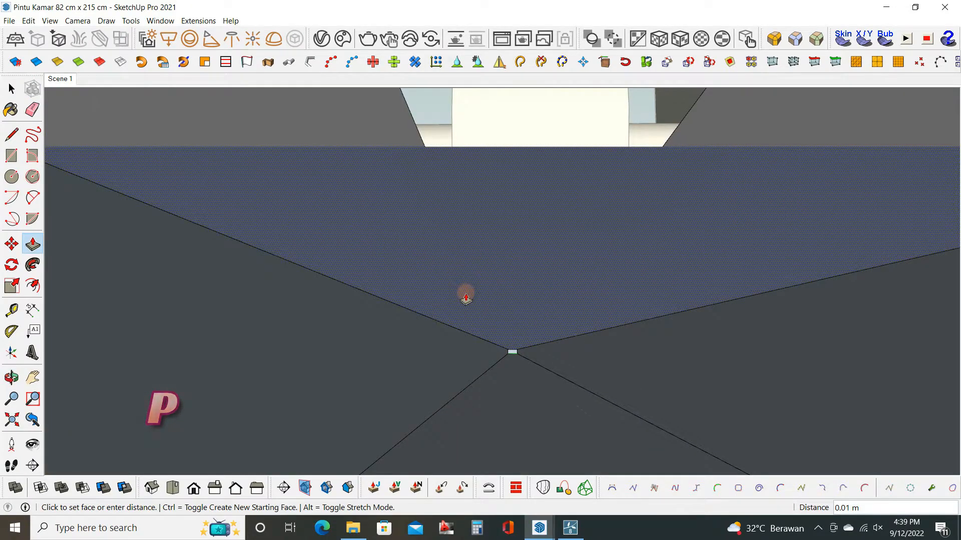
{"action": "left_click", "coordinate": [465, 296]}
{"action": "scroll", "coordinate": [512, 311], "scroll_direction": "down", "scroll_amount": 10}
{"action": "middle_click_drag", "start_coordinate": [513, 311], "coordinate": [593, 261]}
{"action": "scroll", "coordinate": [593, 260], "scroll_direction": "down", "scroll_amount": 4}
{"action": "key", "text": "space"}
{"action": "key", "text": "Escape"}
{"action": "scroll", "coordinate": [576, 255], "scroll_direction": "up", "scroll_amount": 4}
{"action": "scroll", "coordinate": [566, 256], "scroll_direction": "down", "scroll_amount": 5}
Open the bracket group and select the edges of both lower flanges and the lower plate's bottom edge.
{"action": "middle_click_drag", "start_coordinate": [520, 273], "coordinate": [493, 272]}
{"action": "scroll", "coordinate": [496, 279], "scroll_direction": "up", "scroll_amount": 5}
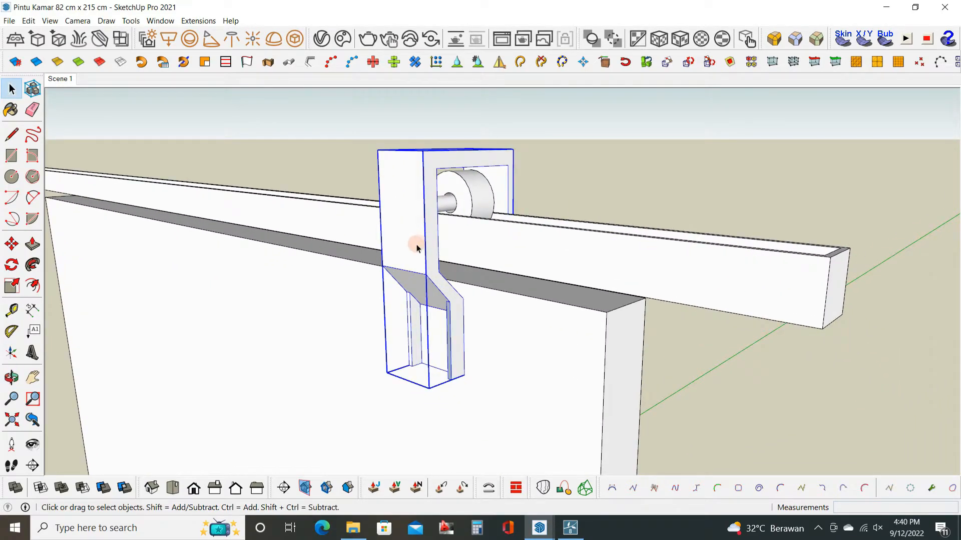
{"action": "double_click", "coordinate": [418, 248]}
{"action": "left_click", "coordinate": [450, 344]}
{"action": "scroll", "coordinate": [450, 346], "scroll_direction": "up", "scroll_amount": 4}
{"action": "middle_click_drag", "start_coordinate": [429, 365], "coordinate": [455, 343]}
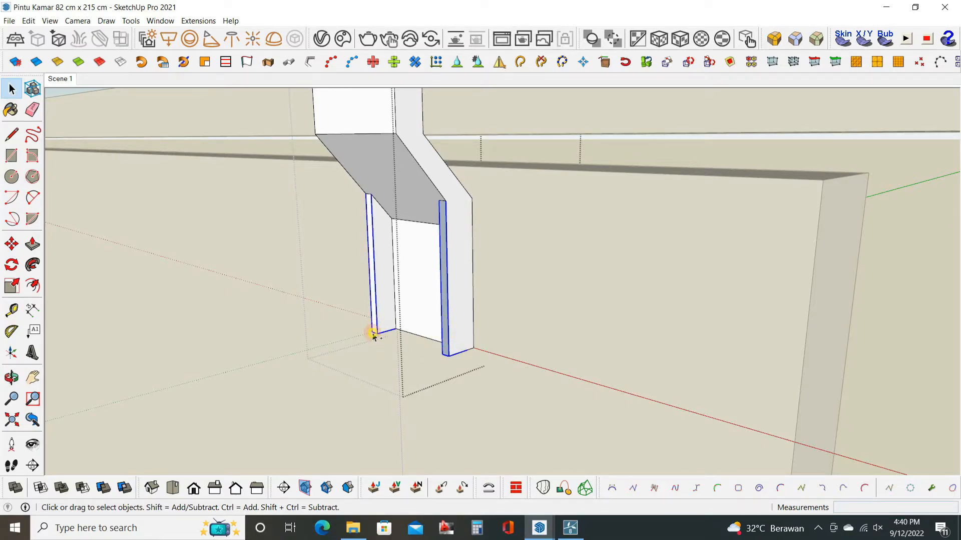
{"action": "middle_click_drag", "start_coordinate": [373, 335], "coordinate": [680, 331]}
{"action": "middle_click_drag", "start_coordinate": [431, 370], "coordinate": [424, 383]}
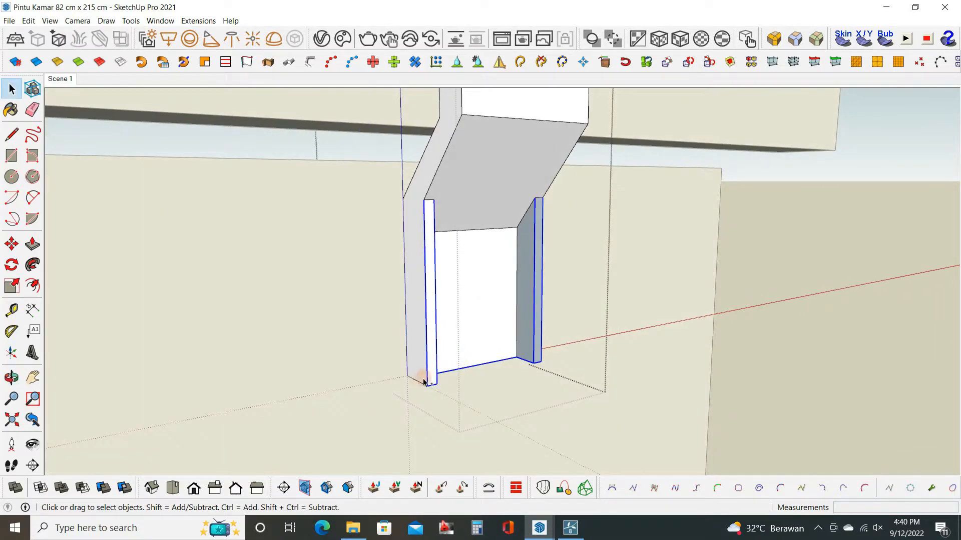
Round the selected edges of the bracket's lower flanges and lower plate with Round Corner, using a smaller offset.
{"action": "left_click", "coordinate": [747, 39]}
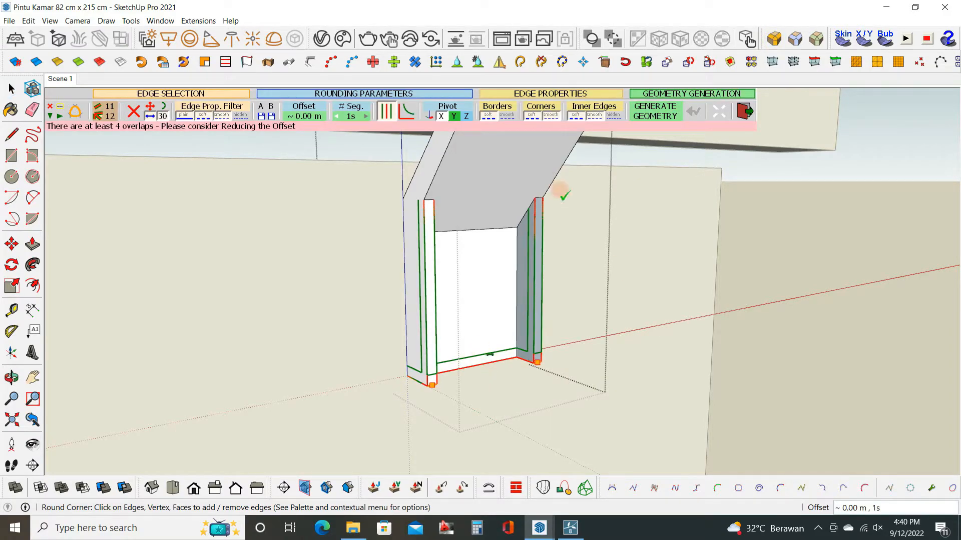
{"action": "left_click", "coordinate": [307, 117]}
{"action": "type", "text": "01"}
{"action": "key", "text": "Return"}
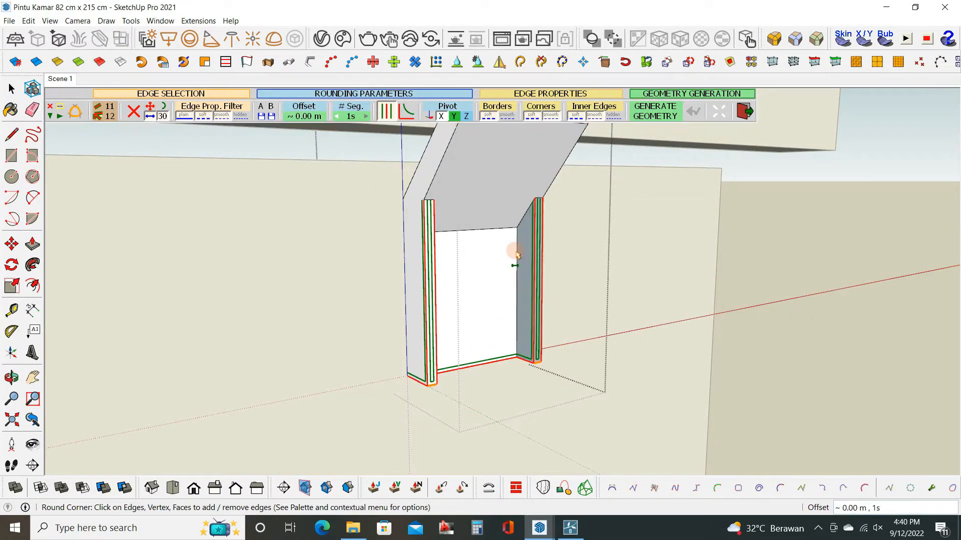
{"action": "left_click", "coordinate": [632, 269]}
{"action": "key", "text": "space"}
Select the outer and inner edges of the bracket's upper arms and bend, round them with Round Corner, and leave the group.
{"action": "scroll", "coordinate": [470, 318], "scroll_direction": "down", "scroll_amount": 1}
{"action": "middle_click_drag", "start_coordinate": [470, 317], "coordinate": [474, 189]}
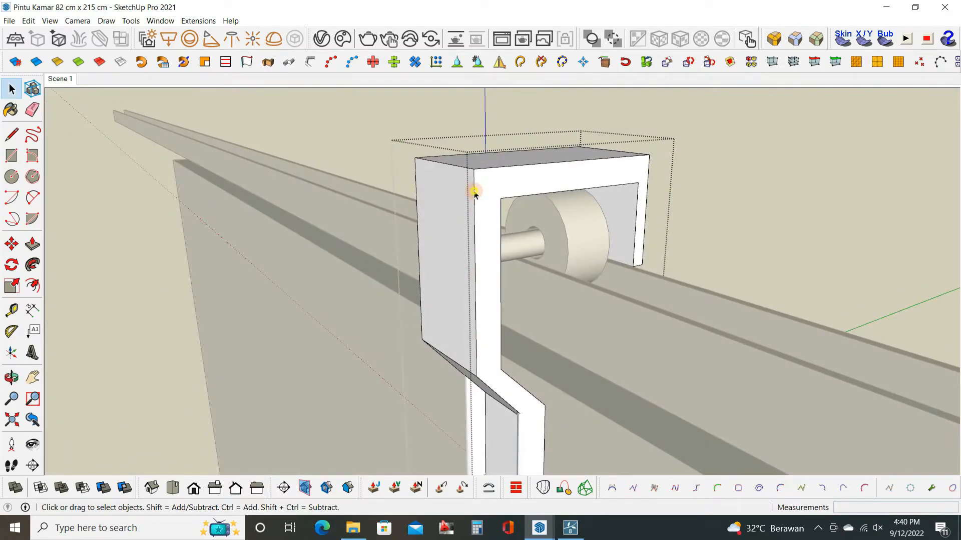
{"action": "left_click", "coordinate": [515, 170]}
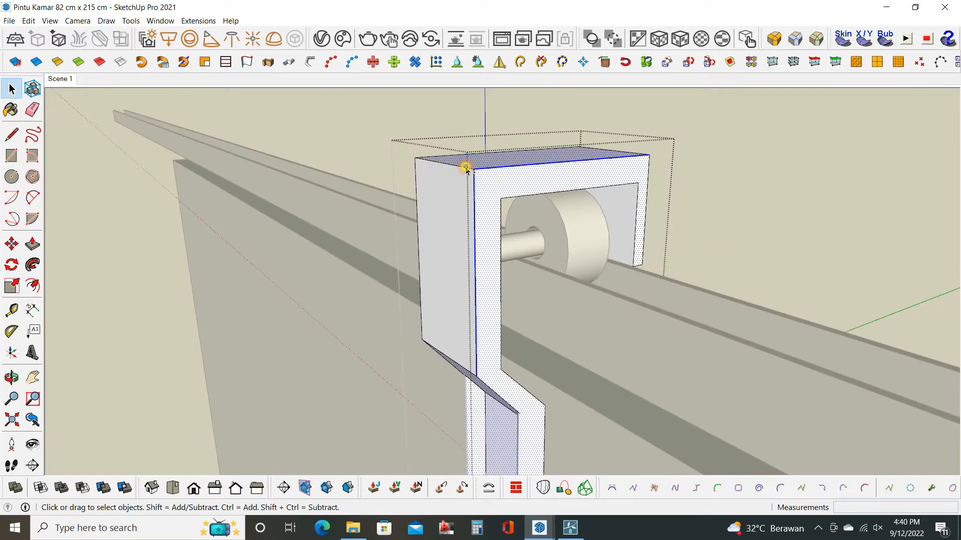
{"action": "left_click", "coordinate": [493, 180], "text": "shift"}
{"action": "left_click", "coordinate": [575, 157], "text": "shift"}
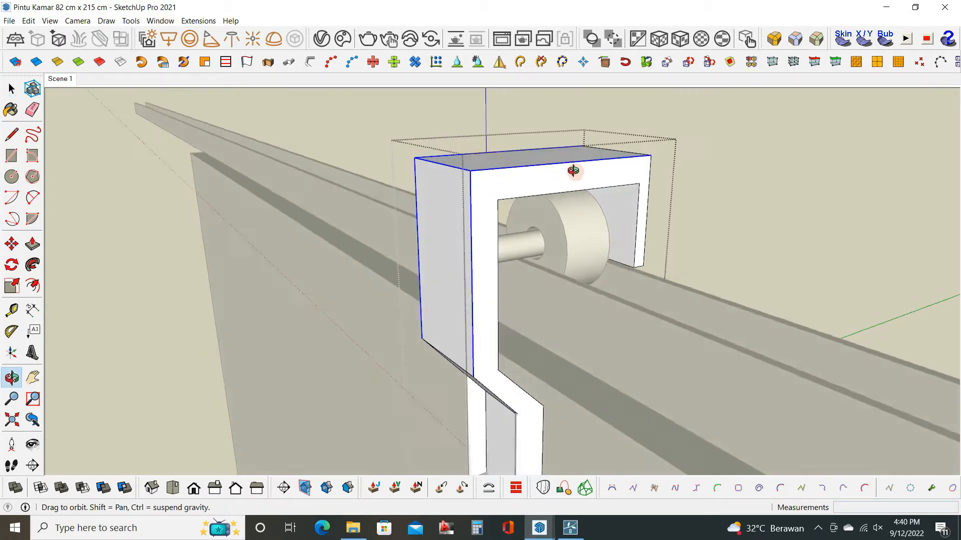
{"action": "middle_click_drag", "start_coordinate": [583, 164], "coordinate": [415, 175]}
{"action": "middle_click_drag", "start_coordinate": [641, 181], "coordinate": [579, 266]}
{"action": "left_click", "coordinate": [591, 309]}
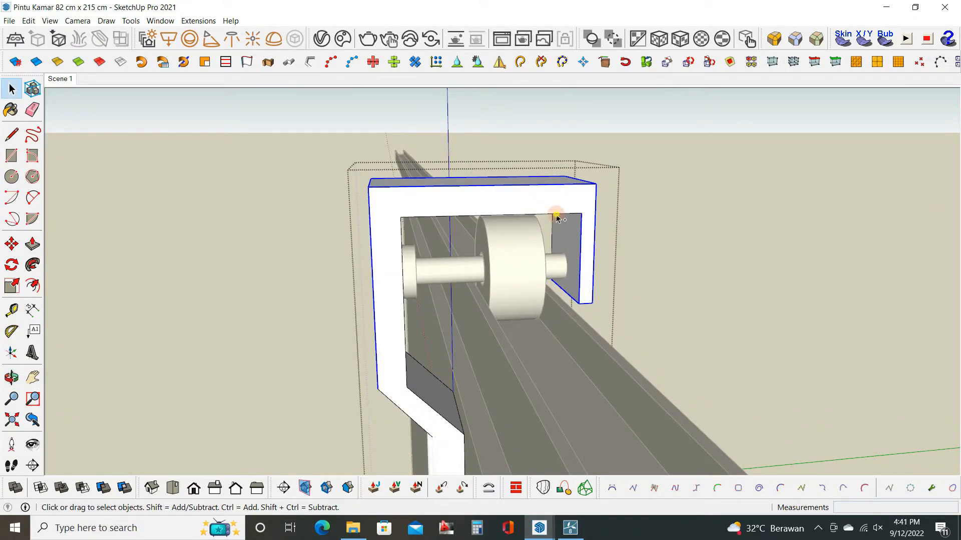
{"action": "middle_click_drag", "start_coordinate": [405, 249], "coordinate": [432, 414]}
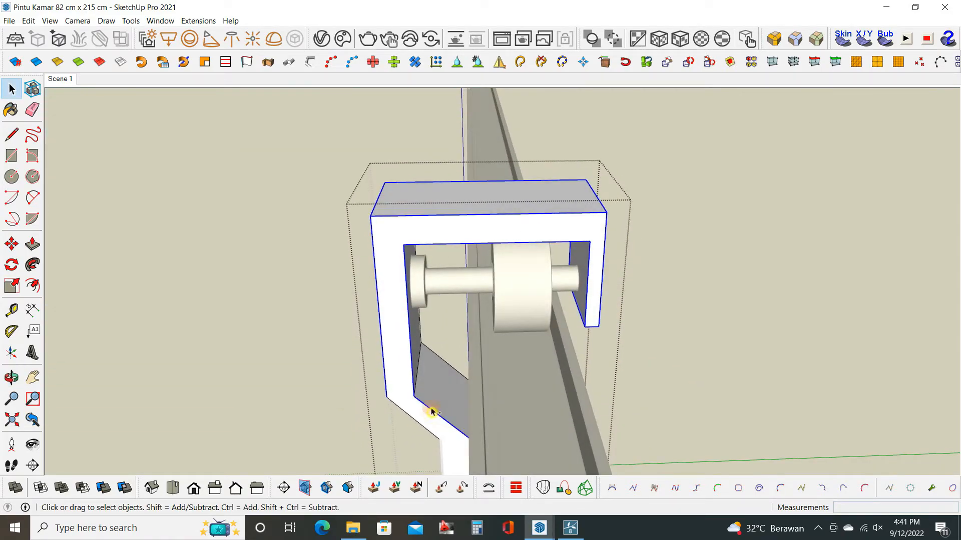
{"action": "middle_click_drag", "start_coordinate": [429, 375], "coordinate": [497, 296]}
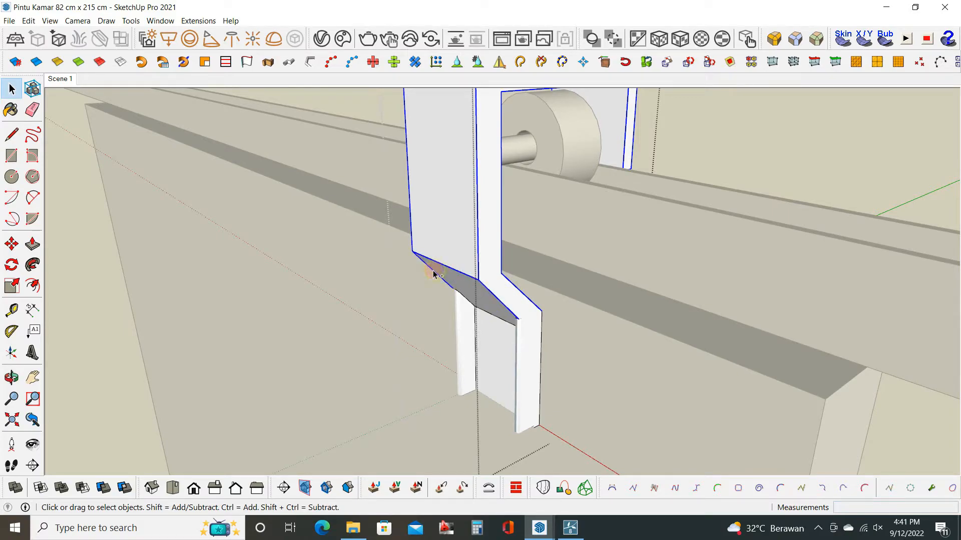
{"action": "left_click", "coordinate": [774, 39]}
{"action": "left_click", "coordinate": [761, 175]}
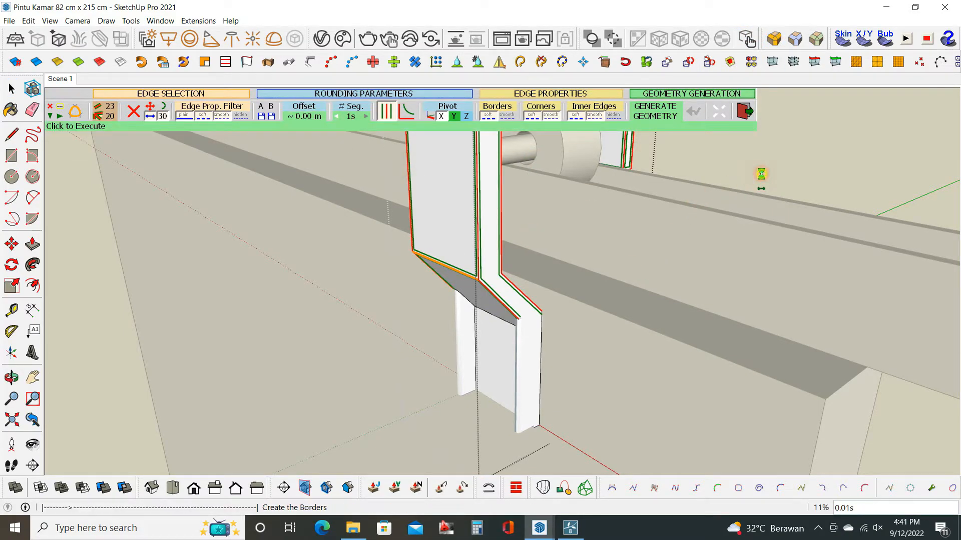
{"action": "key", "text": "space"}
{"action": "scroll", "coordinate": [581, 326], "scroll_direction": "down", "scroll_amount": 3}
{"action": "left_click", "coordinate": [583, 329]}
Open the wheel group, select both outer rim circles, round them with Round Corner, and leave the group.
{"action": "middle_click_drag", "start_coordinate": [582, 330], "coordinate": [543, 237]}
{"action": "scroll", "coordinate": [543, 239], "scroll_direction": "down", "scroll_amount": 1}
{"action": "middle_click_drag", "start_coordinate": [554, 298], "coordinate": [493, 273]}
{"action": "scroll", "coordinate": [579, 255], "scroll_direction": "up", "scroll_amount": 3}
{"action": "left_click", "coordinate": [579, 255]}
{"action": "double_click", "coordinate": [558, 257]}
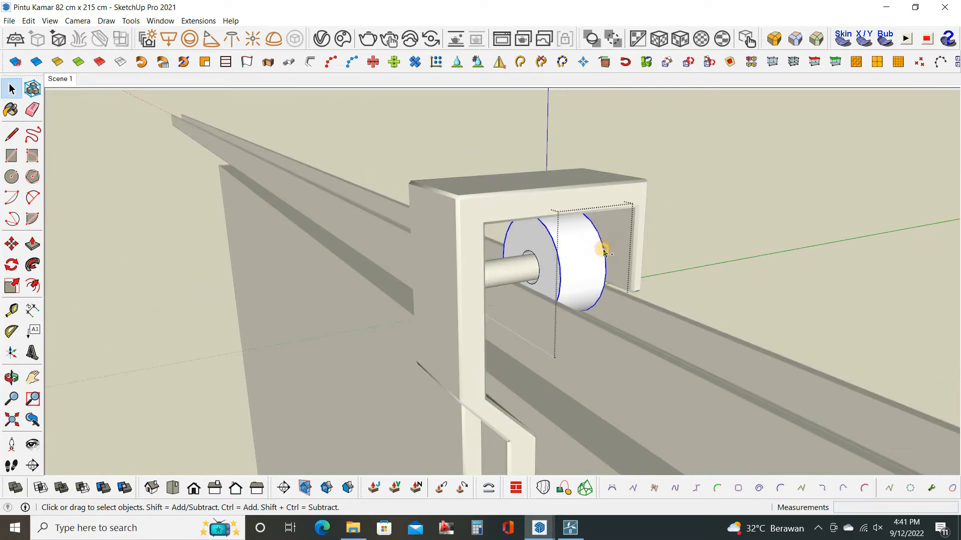
{"action": "left_click", "coordinate": [782, 44]}
{"action": "left_click", "coordinate": [304, 116]}
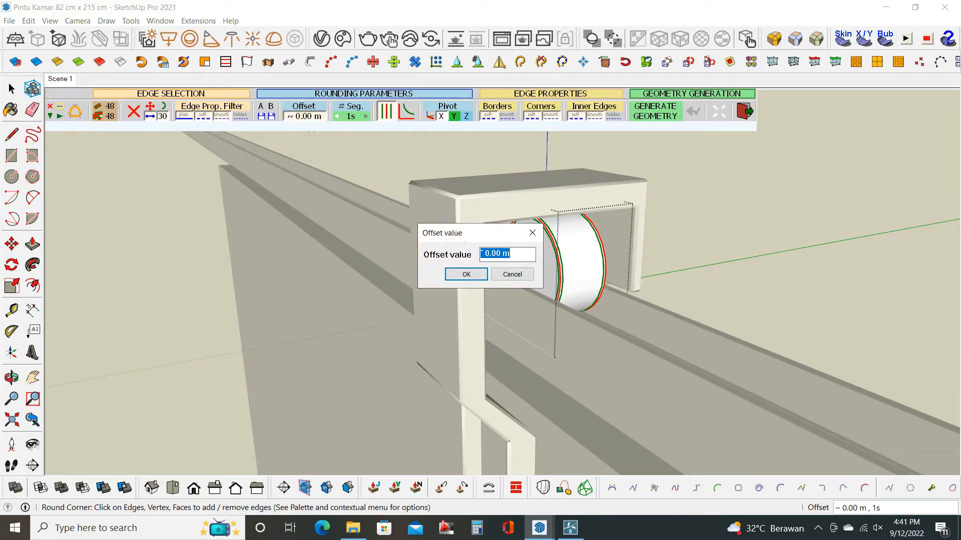
{"action": "type", "text": "0.00"}
{"action": "key", "text": "Return"}
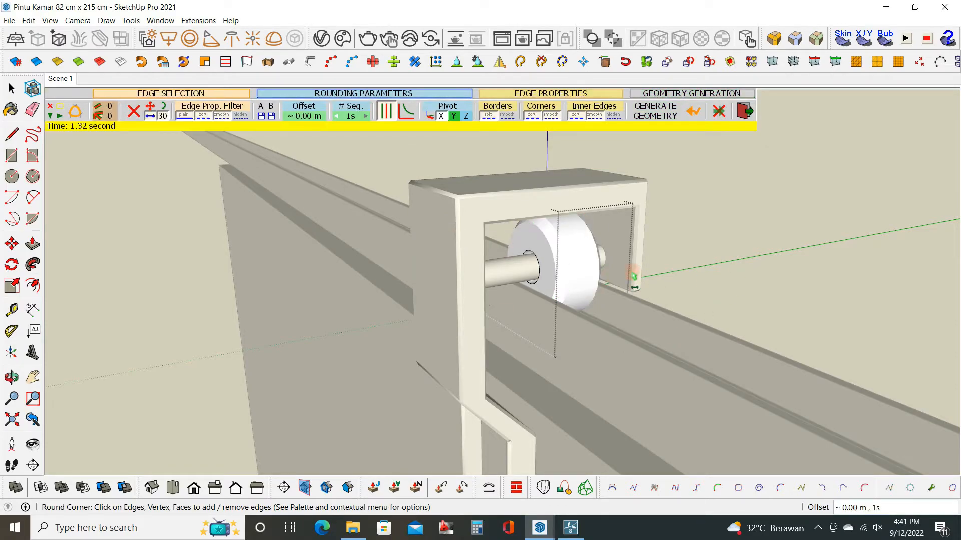
{"action": "key", "text": "space"}
{"action": "left_click", "coordinate": [699, 278]}
Open the axle group and round the inner-facing rim of its end disc with Round Corner.
{"action": "scroll", "coordinate": [595, 280], "scroll_direction": "down", "scroll_amount": 3}
{"action": "middle_click_drag", "start_coordinate": [575, 293], "coordinate": [382, 246]}
{"action": "left_click", "coordinate": [552, 270]}
{"action": "scroll", "coordinate": [549, 269], "scroll_direction": "down", "scroll_amount": 3}
{"action": "scroll", "coordinate": [478, 280], "scroll_direction": "up", "scroll_amount": 6}
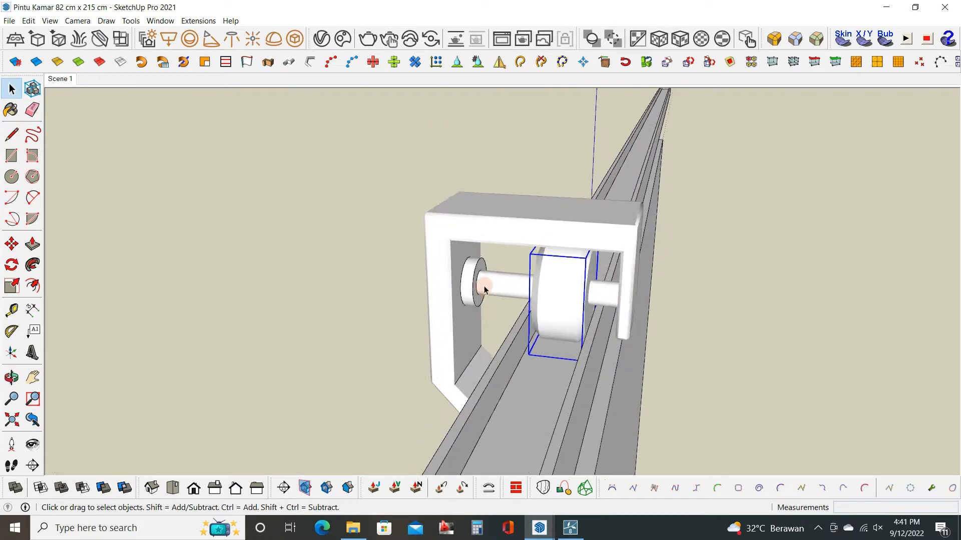
{"action": "left_click", "coordinate": [707, 62]}
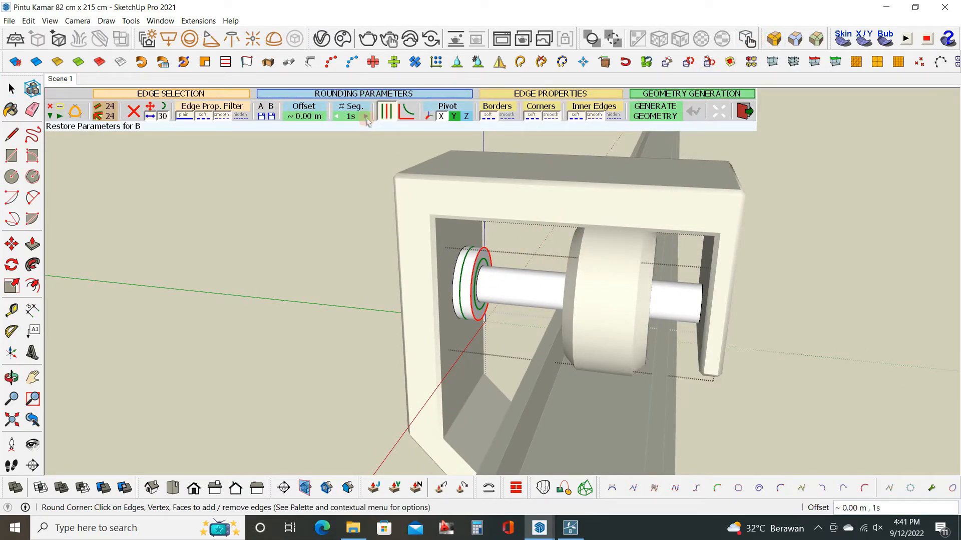
{"action": "left_click", "coordinate": [315, 116]}
{"action": "key", "text": "Return"}
{"action": "key", "text": "Return"}
{"action": "middle_click_drag", "start_coordinate": [513, 287], "coordinate": [399, 287]}
{"action": "key", "text": "space"}
{"action": "left_click", "coordinate": [624, 272]}
Select the axle's rounded end disc and copy it along the axle past the bracket's short arm.
{"action": "left_click", "coordinate": [458, 292]}
{"action": "double_click", "coordinate": [383, 282]}
{"action": "double_click", "coordinate": [385, 287]}
{"action": "scroll", "coordinate": [389, 296], "scroll_direction": "up", "scroll_amount": 2}
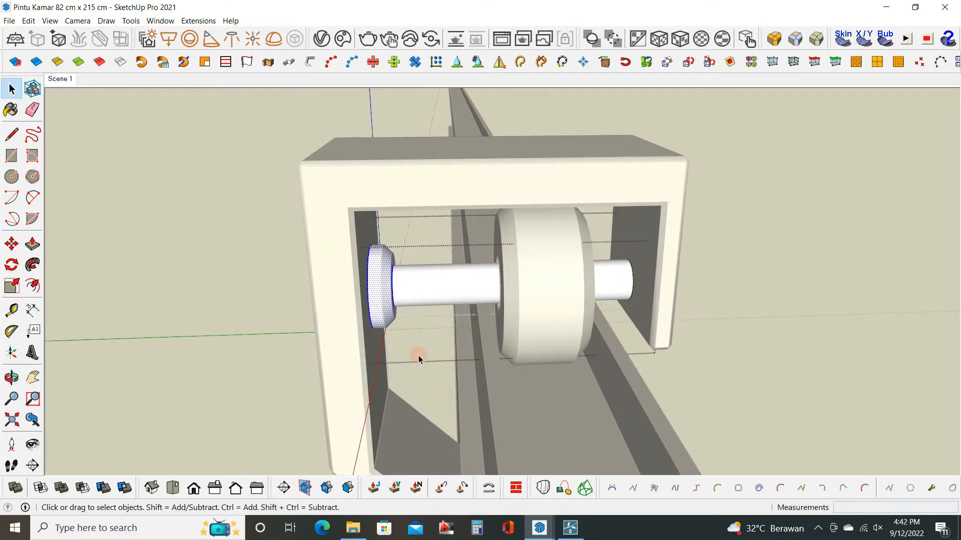
{"action": "key", "text": "ctrl"}
{"action": "left_click", "coordinate": [367, 289]}
{"action": "left_click", "coordinate": [714, 283]}
{"action": "key", "text": "space"}
Flip the copied disc along the axle direction and move it onto the axle's free end, inside the bracket's short arm.
{"action": "right_click", "coordinate": [722, 313]}
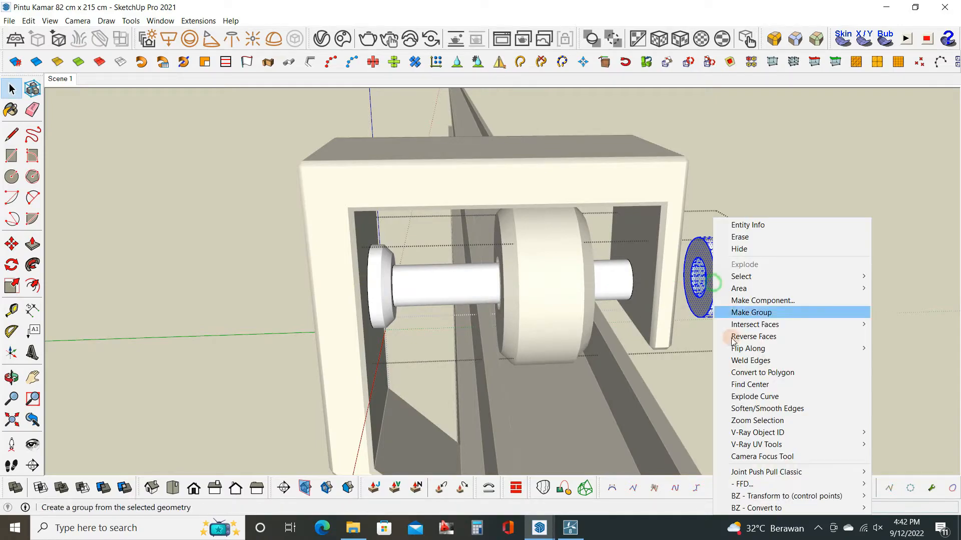
{"action": "mouse_move", "coordinate": [766, 349]}
{"action": "left_click", "coordinate": [668, 361]}
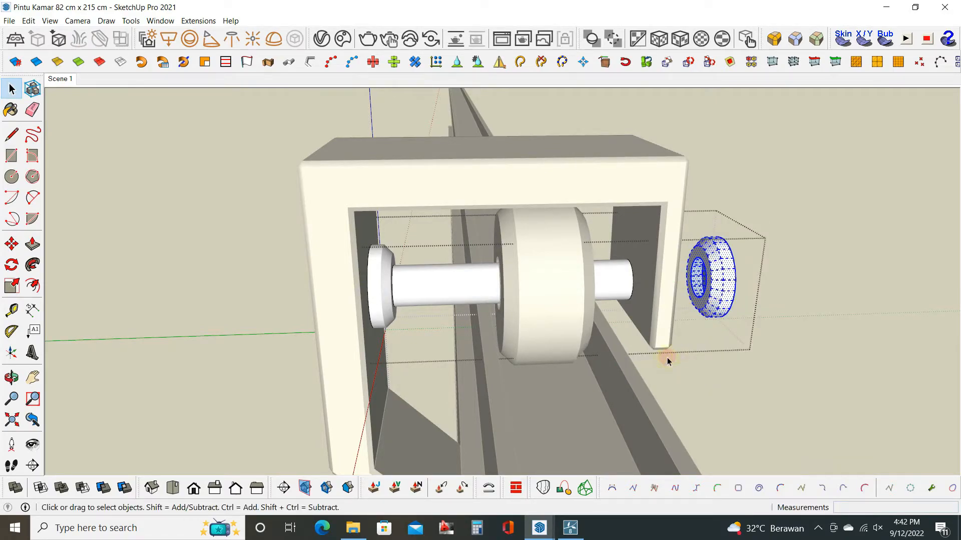
{"action": "left_click", "coordinate": [734, 280]}
{"action": "left_click", "coordinate": [641, 283]}
{"action": "key", "text": "space"}
Select the bracket, wheel and axle together and combine them into one hanger group.
{"action": "middle_click_drag", "start_coordinate": [624, 260], "coordinate": [405, 315]}
{"action": "scroll", "coordinate": [483, 321], "scroll_direction": "up", "scroll_amount": 3}
{"action": "scroll", "coordinate": [611, 247], "scroll_direction": "up", "scroll_amount": 3}
{"action": "scroll", "coordinate": [611, 250], "scroll_direction": "down", "scroll_amount": 4}
{"action": "middle_click_drag", "start_coordinate": [610, 249], "coordinate": [610, 363]}
{"action": "scroll", "coordinate": [587, 317], "scroll_direction": "down", "scroll_amount": 1}
{"action": "middle_click_drag", "start_coordinate": [587, 317], "coordinate": [580, 255]}
{"action": "left_click", "coordinate": [554, 263]}
{"action": "scroll", "coordinate": [554, 262], "scroll_direction": "down", "scroll_amount": 1}
{"action": "left_click_drag", "start_coordinate": [484, 174], "coordinate": [610, 328]}
{"action": "right_click", "coordinate": [534, 246]}
{"action": "left_click", "coordinate": [570, 352]}
Copy the hanger group along the rail to the opposite side of the door's top.
{"action": "scroll", "coordinate": [559, 287], "scroll_direction": "down", "scroll_amount": 4}
{"action": "middle_click_drag", "start_coordinate": [457, 326], "coordinate": [597, 303]}
{"action": "key", "text": "m"}
{"action": "key", "text": "ctrl"}
{"action": "left_click", "coordinate": [600, 304]}
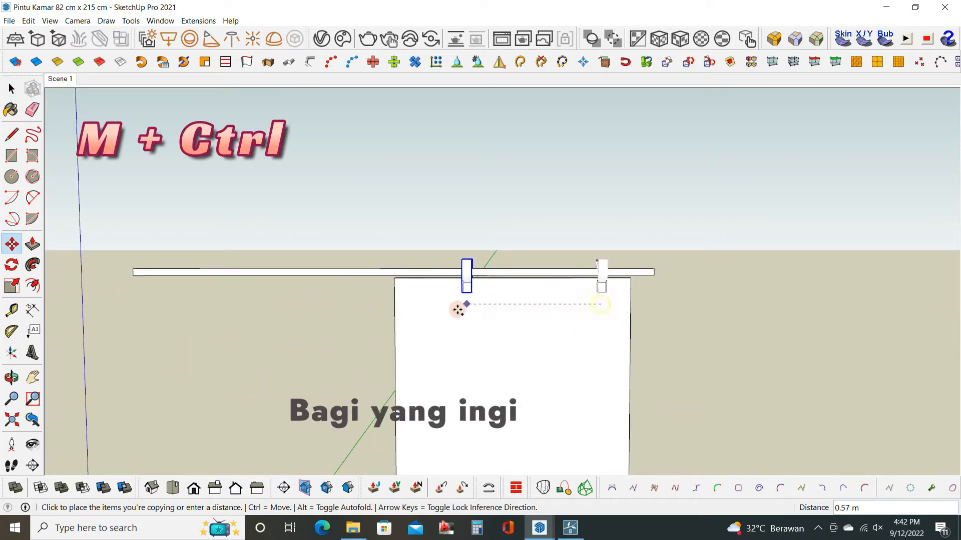
{"action": "left_click", "coordinate": [428, 308]}
Draw a rectangle 0.06 m by 0.005 m at the lower edge of the rail's back face and make it a group.
{"action": "scroll", "coordinate": [489, 326], "scroll_direction": "down", "scroll_amount": 2}
{"action": "middle_click_drag", "start_coordinate": [489, 326], "coordinate": [504, 293]}
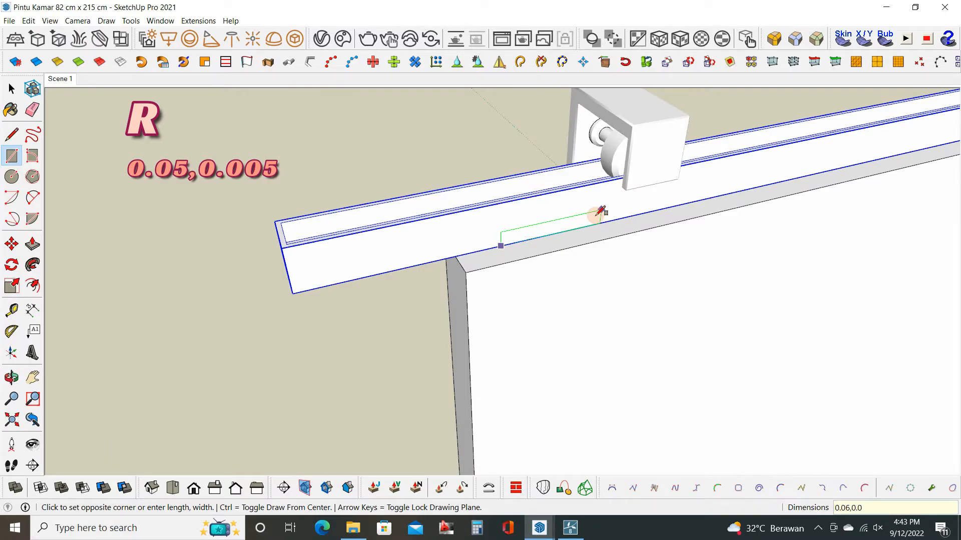
{"action": "key", "text": "space"}
{"action": "scroll", "coordinate": [588, 219], "scroll_direction": "up", "scroll_amount": 2}
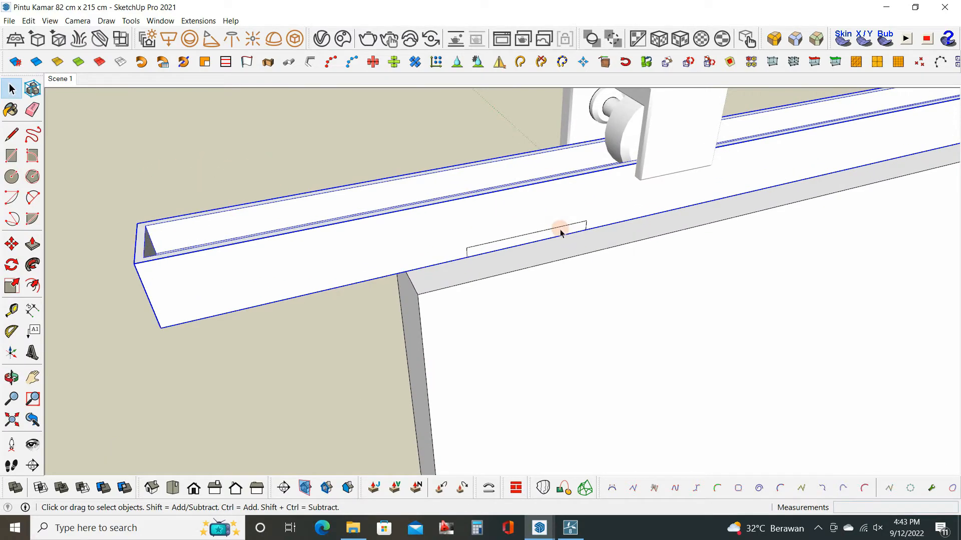
{"action": "double_click", "coordinate": [559, 230]}
{"action": "right_click", "coordinate": [515, 242]}
{"action": "left_click", "coordinate": [565, 338]}
Open the rectangle's group and Push/Pull its face 0.015 m outward from the rail.
{"action": "double_click", "coordinate": [515, 243]}
{"action": "key", "text": "p"}
{"action": "left_click", "coordinate": [515, 245]}
{"action": "middle_click_drag", "start_coordinate": [538, 286], "coordinate": [497, 267]}
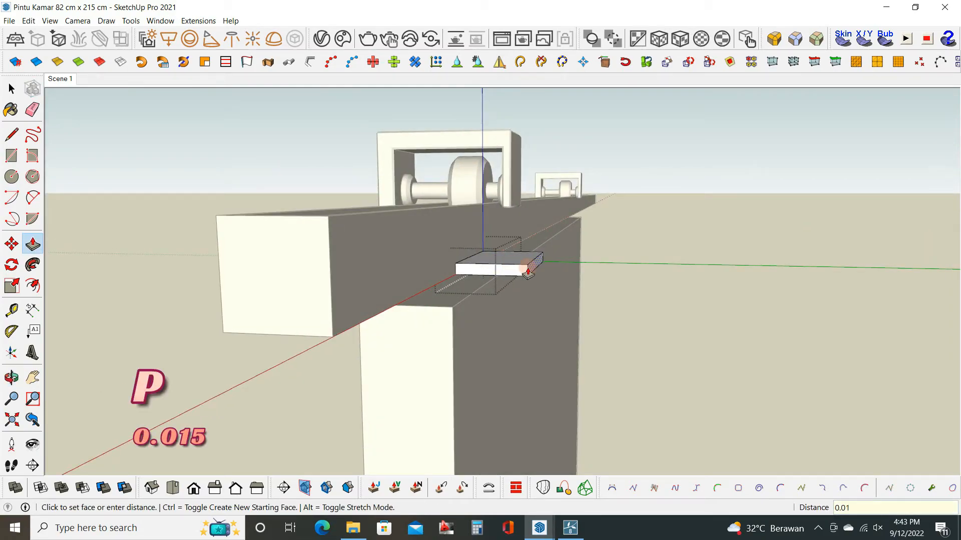
{"action": "type", "text": "0.015"}
{"action": "key", "text": "Return"}
Copy the plate's outer top edge 0.005 m inward and Push/Pull the resulting strip upward to form an L-shaped clip.
{"action": "middle_click_drag", "start_coordinate": [527, 272], "coordinate": [542, 294]}
{"action": "scroll", "coordinate": [526, 270], "scroll_direction": "up", "scroll_amount": 2}
{"action": "key", "text": "space"}
{"action": "left_click", "coordinate": [521, 264]}
{"action": "type", "text": "m"}
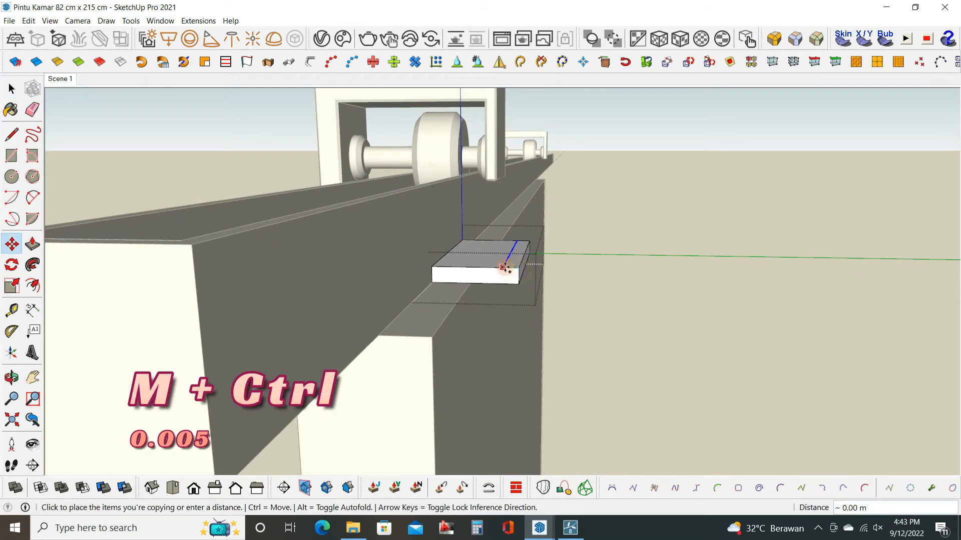
{"action": "type", "text": "0.005"}
{"action": "key", "text": "Return"}
{"action": "key", "text": "p"}
{"action": "left_click", "coordinate": [514, 256]}
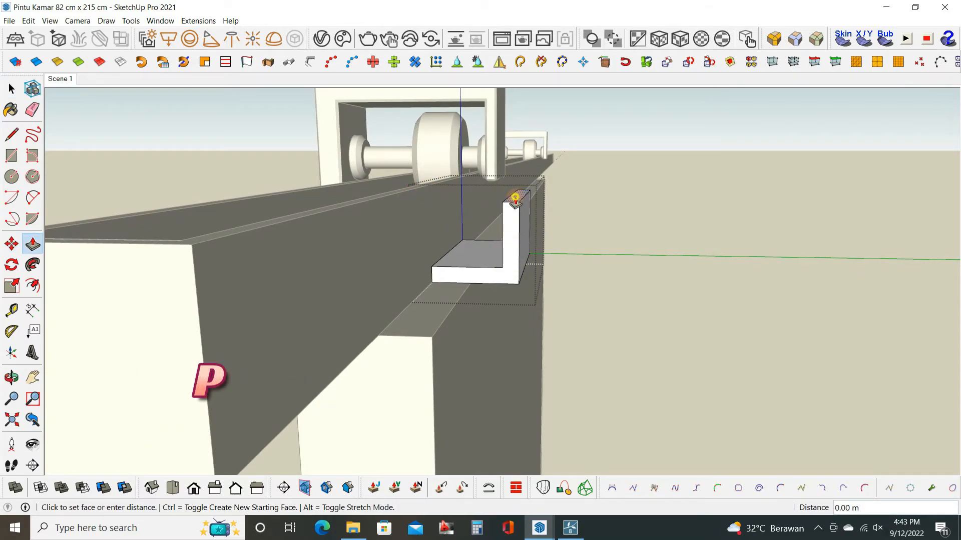
Select the whole L-shaped clip and round its edges with Round Corner using a 0.002 m offset.
{"action": "middle_click_drag", "start_coordinate": [394, 194], "coordinate": [543, 363]}
{"action": "key", "text": "space"}
{"action": "left_click_drag", "start_coordinate": [413, 152], "coordinate": [561, 345]}
{"action": "scroll", "coordinate": [523, 315], "scroll_direction": "up", "scroll_amount": 3}
{"action": "middle_click_drag", "start_coordinate": [454, 332], "coordinate": [415, 218]}
{"action": "left_click_drag", "start_coordinate": [448, 382], "coordinate": [449, 383], "text": "shift"}
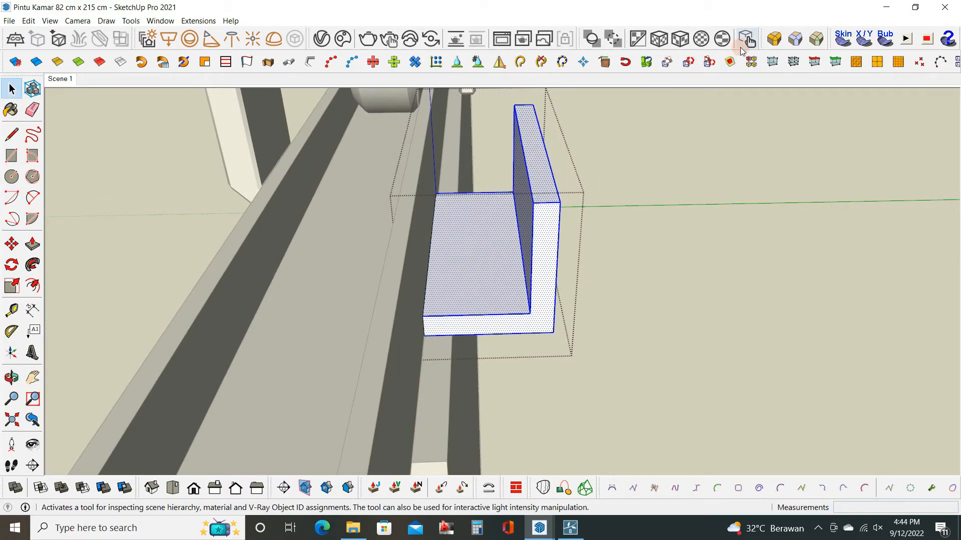
{"action": "left_click", "coordinate": [773, 39]}
{"action": "left_click", "coordinate": [304, 111]}
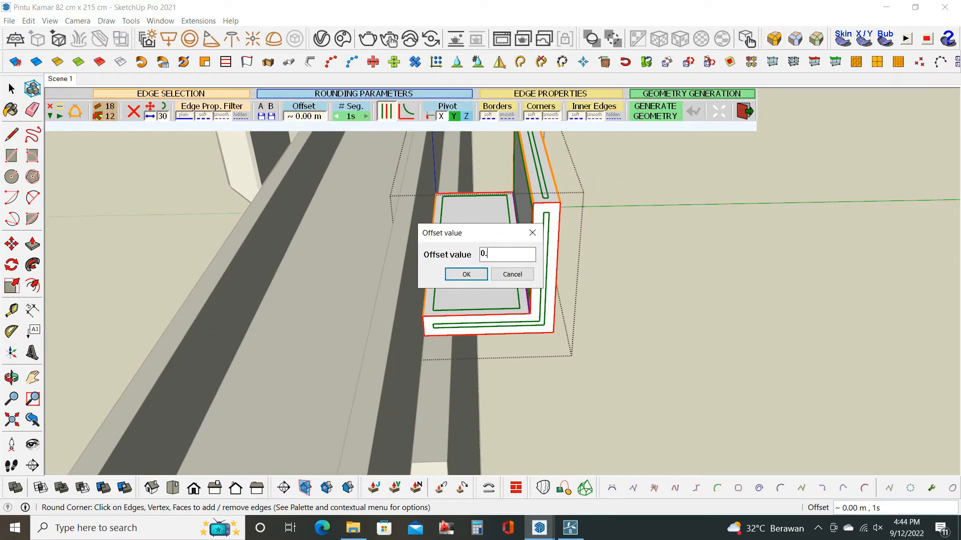
{"action": "type", "text": "0."}
{"action": "key", "text": "Return"}
{"action": "left_click", "coordinate": [313, 117]}
{"action": "type", "text": "0.002"}
{"action": "key", "text": "Return"}
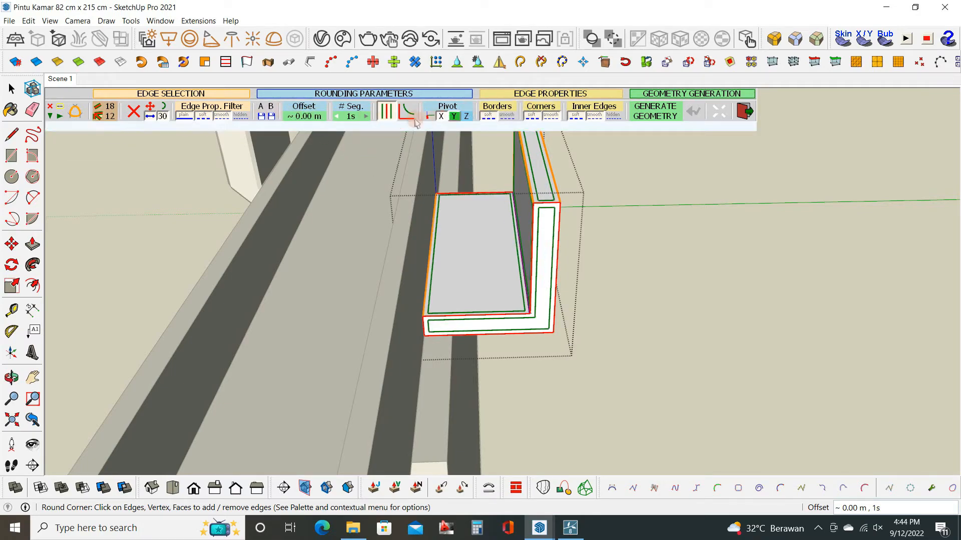
{"action": "left_click", "coordinate": [609, 250]}
{"action": "key", "text": "space"}
{"action": "left_click", "coordinate": [581, 296]}
Copy the L-shaped clip about 0.90 m along the rail and repeat the copy at the same spacing.
{"action": "middle_click_drag", "start_coordinate": [580, 295], "coordinate": [521, 353]}
{"action": "left_click", "coordinate": [494, 289]}
{"action": "middle_click_drag", "start_coordinate": [494, 289], "coordinate": [298, 285]}
{"action": "scroll", "coordinate": [298, 284], "scroll_direction": "down", "scroll_amount": 5}
{"action": "key", "text": "m"}
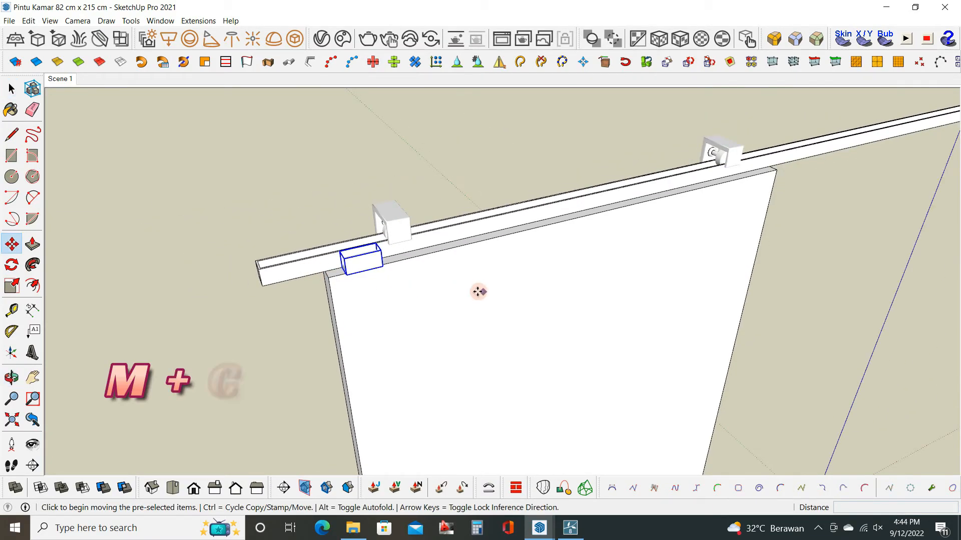
{"action": "middle_click_drag", "start_coordinate": [478, 292], "coordinate": [390, 274]}
{"action": "key", "text": "ctrl"}
{"action": "left_click", "coordinate": [384, 270]}
{"action": "scroll", "coordinate": [598, 267], "scroll_direction": "down", "scroll_amount": 4}
{"action": "middle_click_drag", "start_coordinate": [600, 267], "coordinate": [481, 258]}
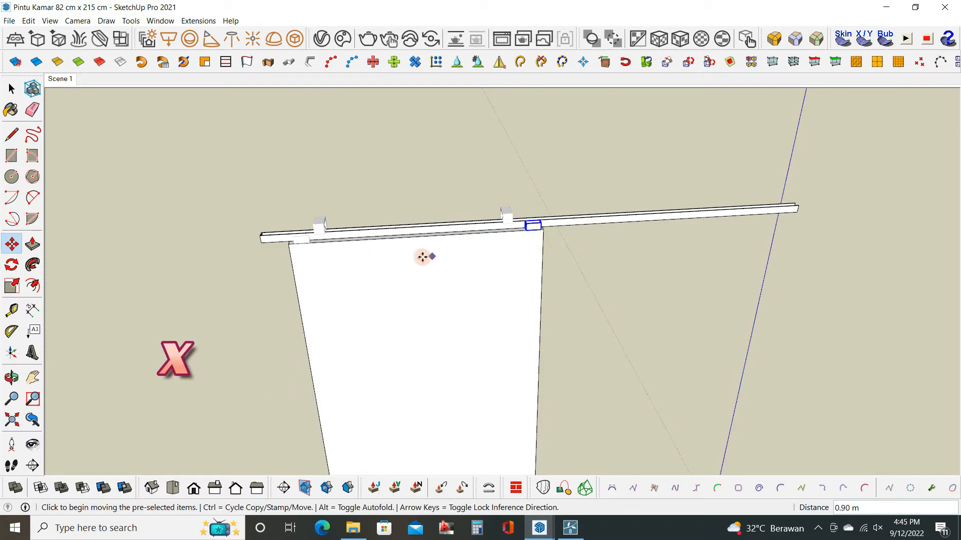
{"action": "key", "text": "Return"}
{"action": "key", "text": "space"}
Open the rail group and copy the channel floor's end edge 0.003 m inward at the rail's open end.
{"action": "middle_click_drag", "start_coordinate": [431, 268], "coordinate": [459, 251]}
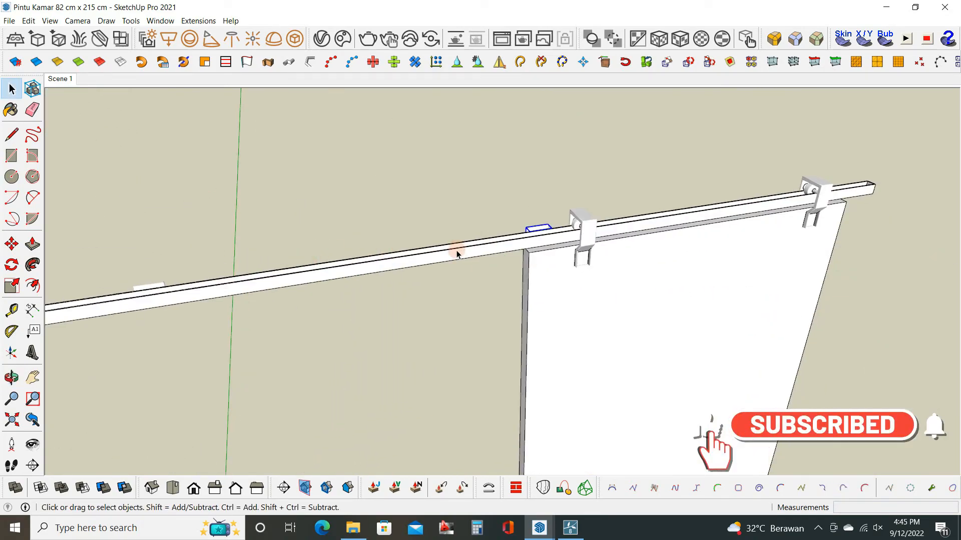
{"action": "middle_click_drag", "start_coordinate": [280, 300], "coordinate": [639, 260], "text": "shift"}
{"action": "scroll", "coordinate": [446, 280], "scroll_direction": "up", "scroll_amount": 5}
{"action": "middle_click_drag", "start_coordinate": [431, 281], "coordinate": [483, 317]}
{"action": "left_click", "coordinate": [480, 307]}
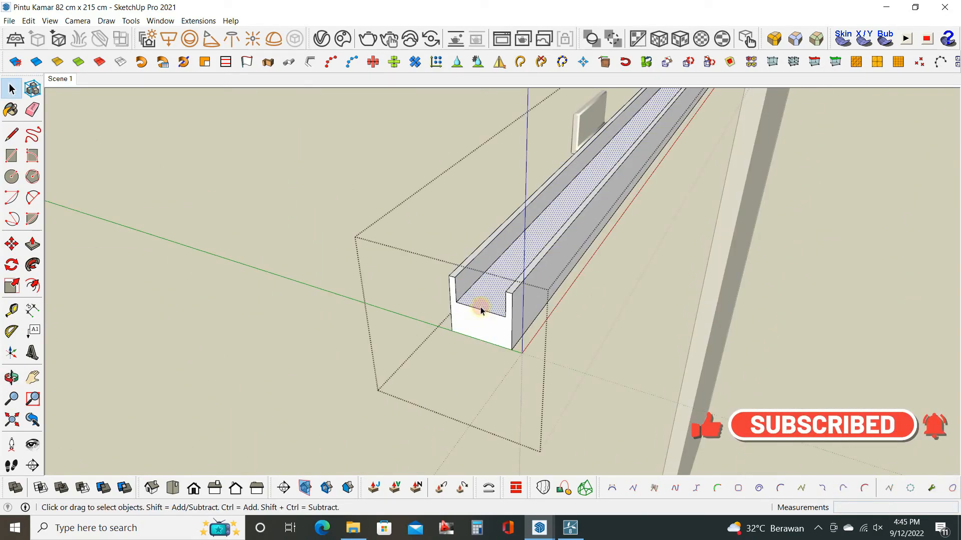
{"action": "scroll", "coordinate": [480, 307], "scroll_direction": "up", "scroll_amount": 3}
{"action": "key", "text": "m"}
{"action": "key", "text": "ctrl"}
{"action": "left_click", "coordinate": [422, 287]}
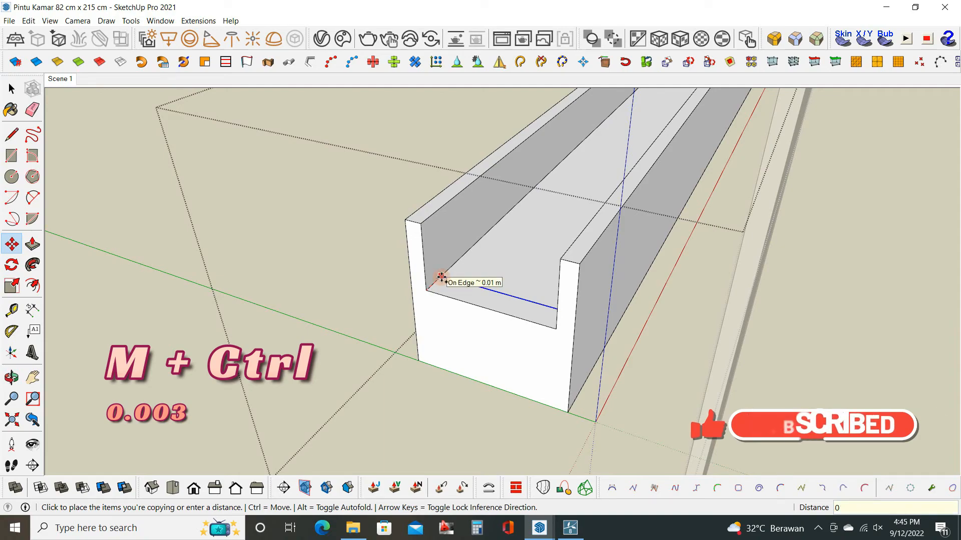
{"action": "type", "text": "0.003"}
{"action": "key", "text": "Return"}
Push/Pull the narrow end strip up to the top of the channel walls to cap the rail, and leave the group.
{"action": "key", "text": "p"}
{"action": "left_click", "coordinate": [441, 286]}
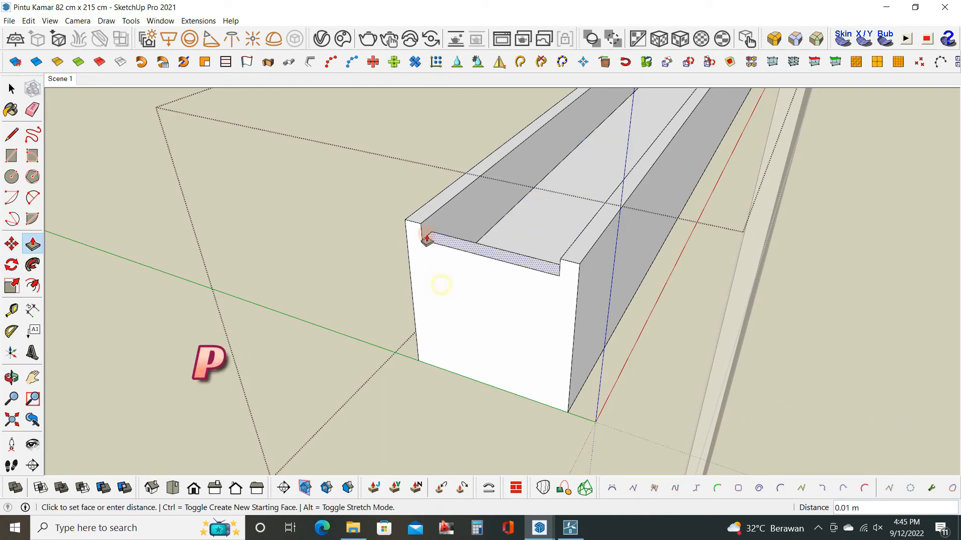
{"action": "left_click", "coordinate": [421, 224]}
{"action": "key", "text": "space"}
{"action": "key", "text": "space"}
{"action": "scroll", "coordinate": [590, 260], "scroll_direction": "down", "scroll_amount": 5}
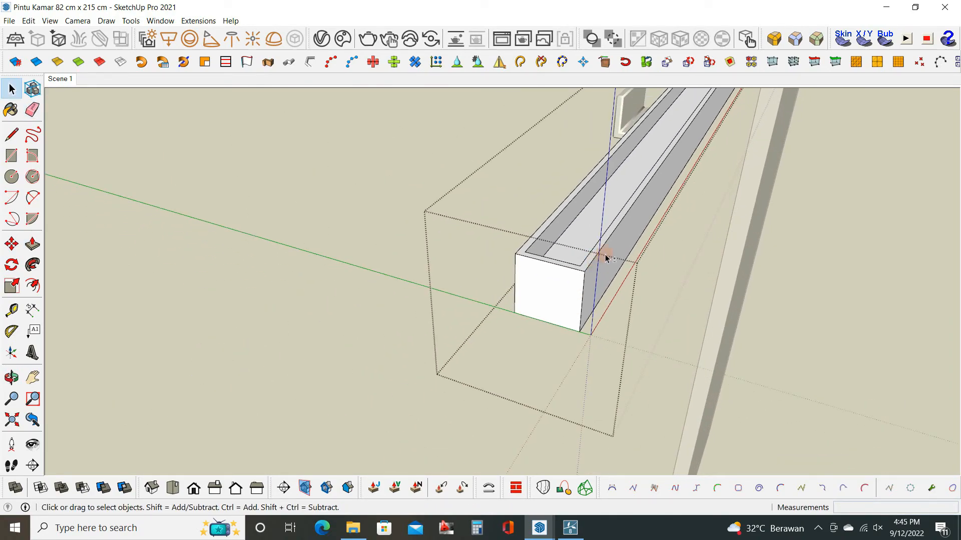
{"action": "middle_click_drag", "start_coordinate": [607, 257], "coordinate": [350, 377]}
{"action": "scroll", "coordinate": [413, 290], "scroll_direction": "down", "scroll_amount": 5}
{"action": "left_click", "coordinate": [412, 290]}
{"action": "scroll", "coordinate": [312, 230], "scroll_direction": "up", "scroll_amount": 4}
{"action": "scroll", "coordinate": [313, 229], "scroll_direction": "up", "scroll_amount": 4}
{"action": "middle_click_drag", "start_coordinate": [316, 244], "coordinate": [380, 310], "text": "shift"}
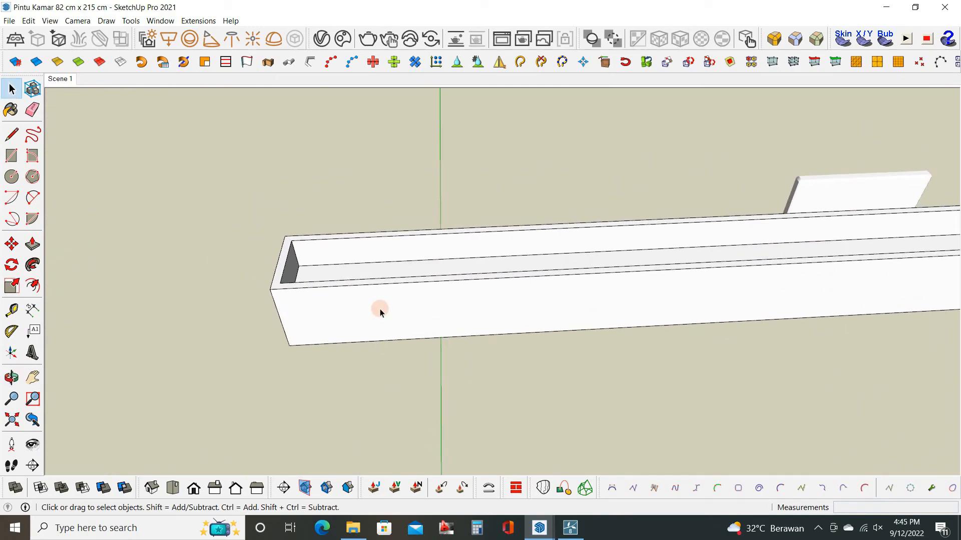
{"action": "scroll", "coordinate": [302, 234], "scroll_direction": "down", "scroll_amount": 5}
{"action": "middle_click_drag", "start_coordinate": [302, 234], "coordinate": [484, 144]}
{"action": "scroll", "coordinate": [483, 144], "scroll_direction": "down", "scroll_amount": 3}
{"action": "middle_click_drag", "start_coordinate": [635, 241], "coordinate": [546, 165], "text": "shift"}
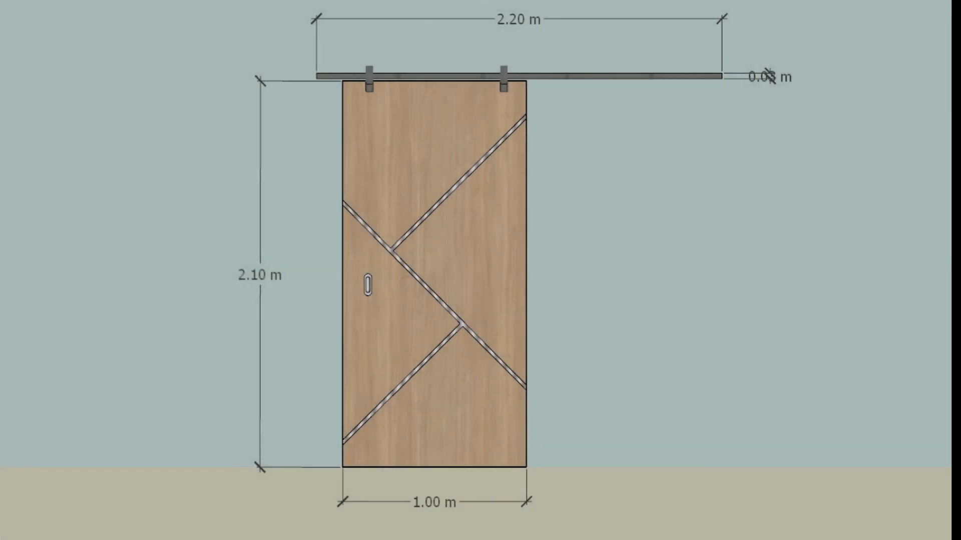